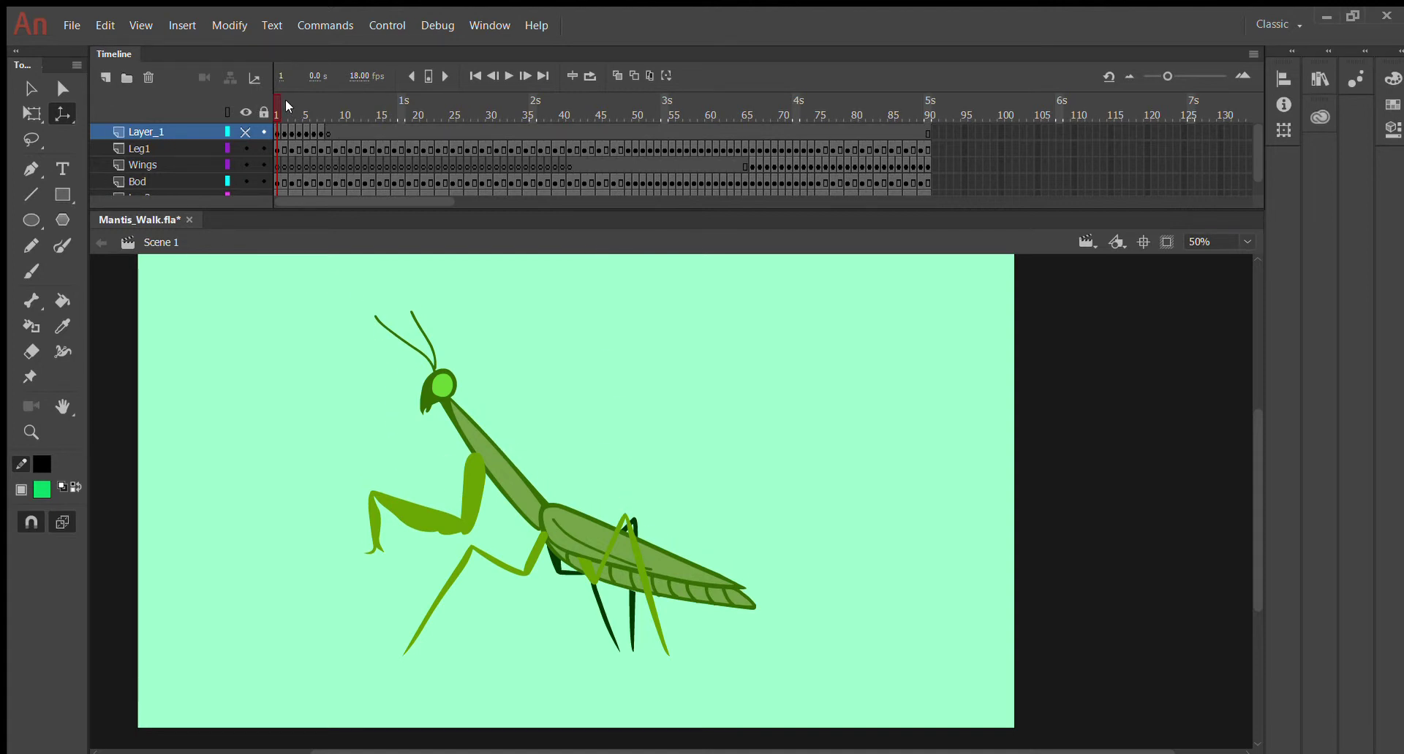
Turn on looped playback and extend the loop range to cover frames 1 to 90
{"action": "left_click_drag", "start_coordinate": [289, 106], "coordinate": [2, 314]}
{"action": "left_click", "coordinate": [590, 75]}
{"action": "left_click_drag", "start_coordinate": [324, 110], "coordinate": [927, 110]}
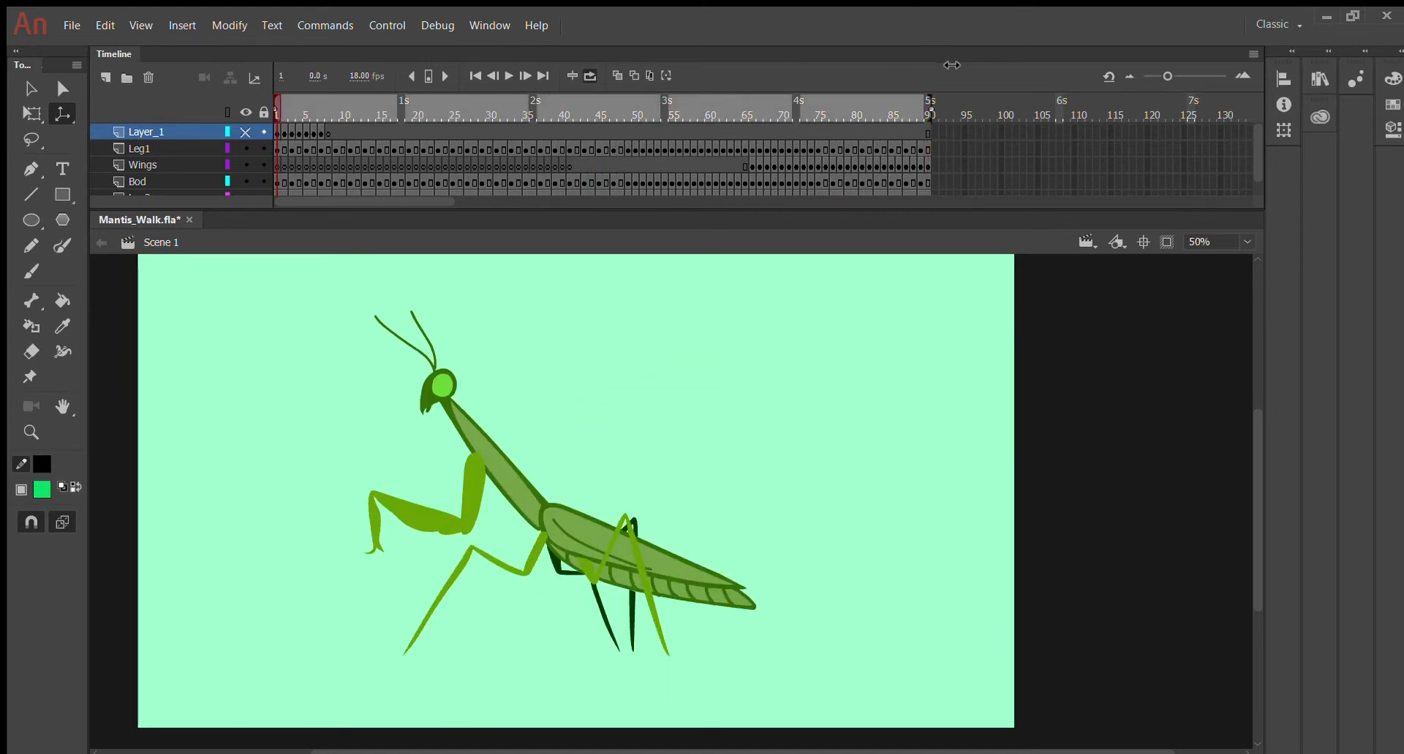
{"action": "left_click", "coordinate": [590, 73]}
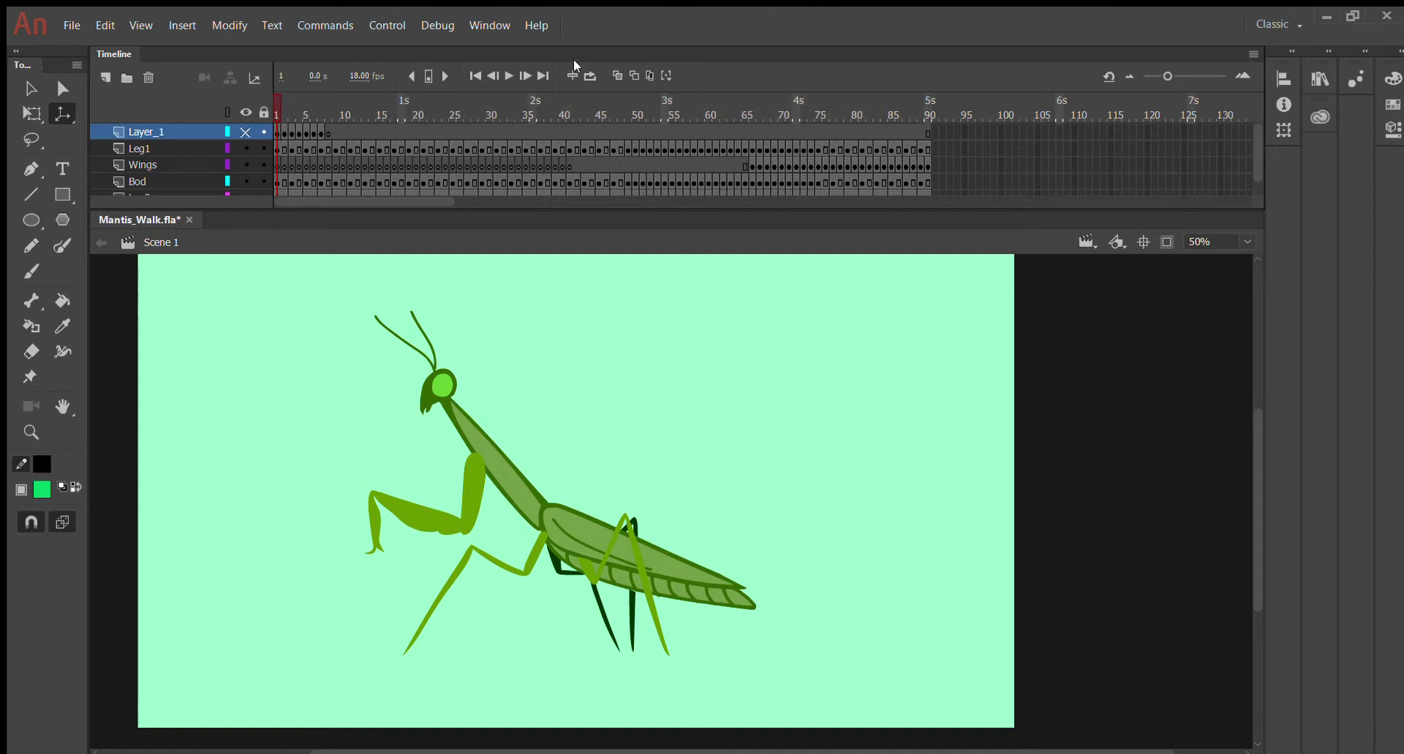
{"action": "left_click", "coordinate": [589, 74]}
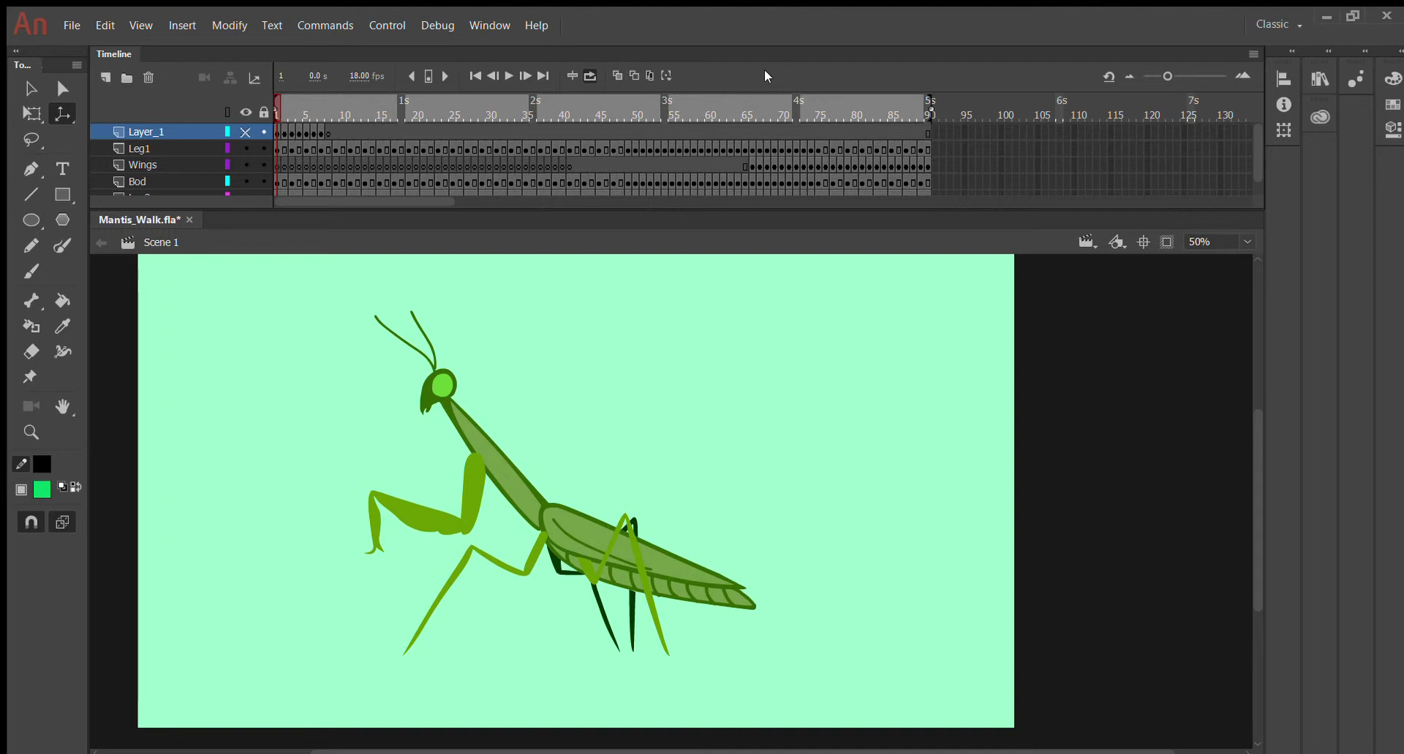
Preview the looped mantis animation over all frames, limit the loop to about frames 66 to 90, and restore the full range
{"action": "left_click_drag", "start_coordinate": [328, 106], "coordinate": [459, 110]}
{"action": "left_click_drag", "start_coordinate": [590, 141], "coordinate": [142, 164]}
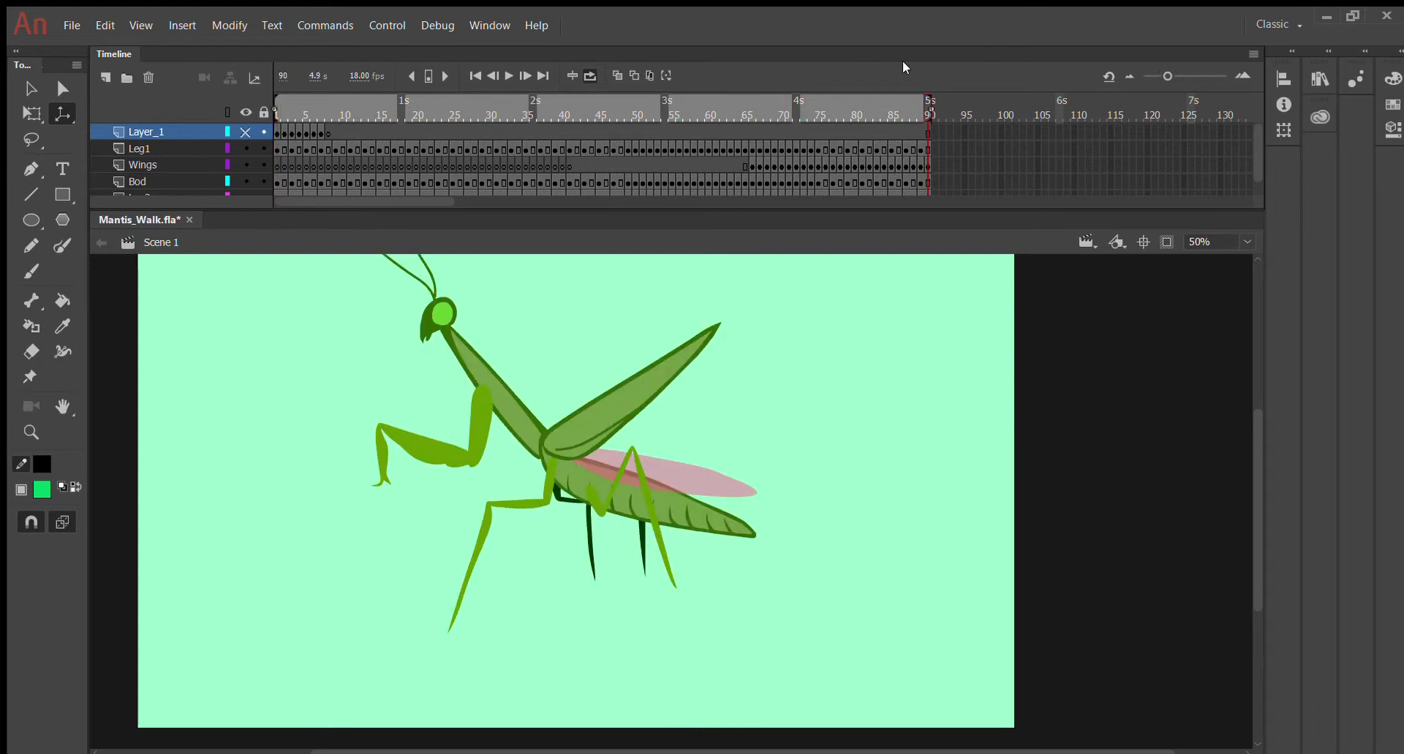
{"action": "left_click_drag", "start_coordinate": [718, 106], "coordinate": [1, 119]}
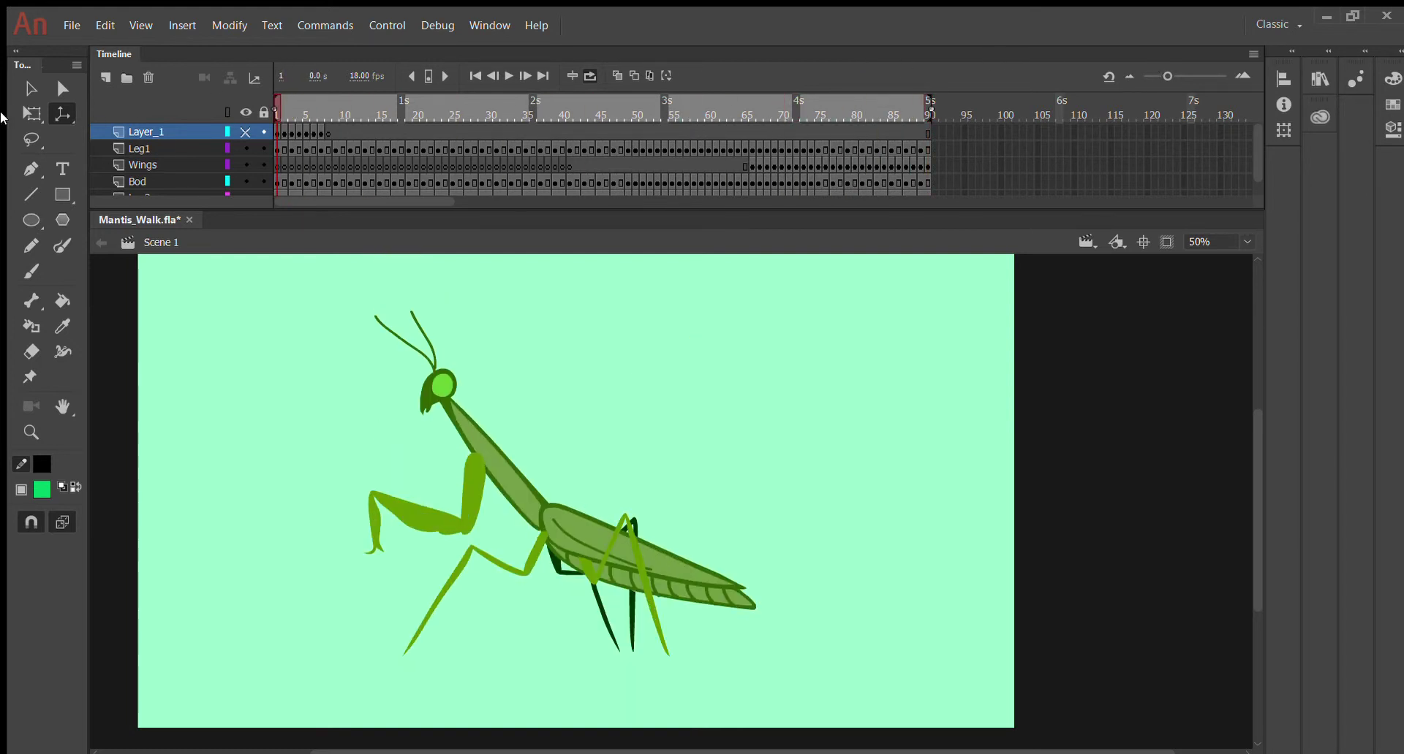
{"action": "left_click", "coordinate": [509, 77]}
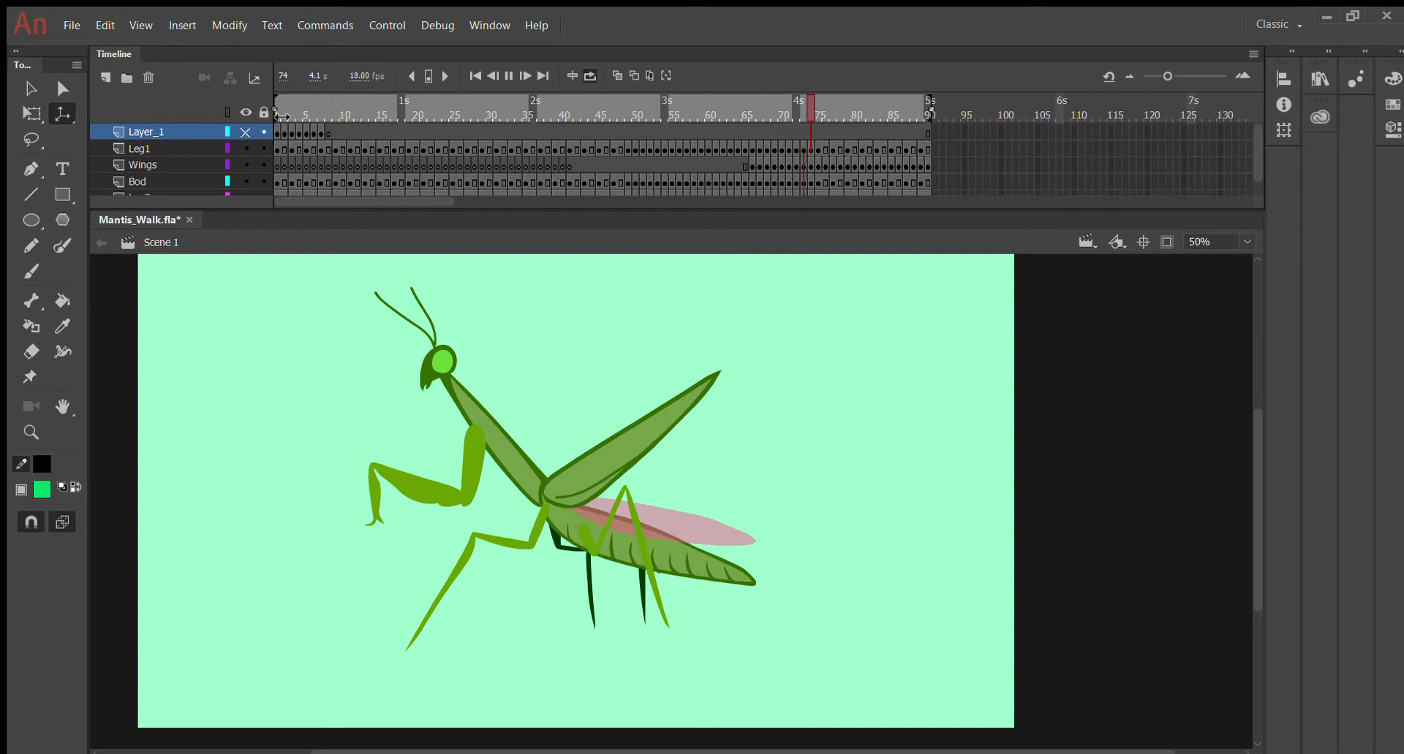
{"action": "left_click_drag", "start_coordinate": [281, 116], "coordinate": [749, 114]}
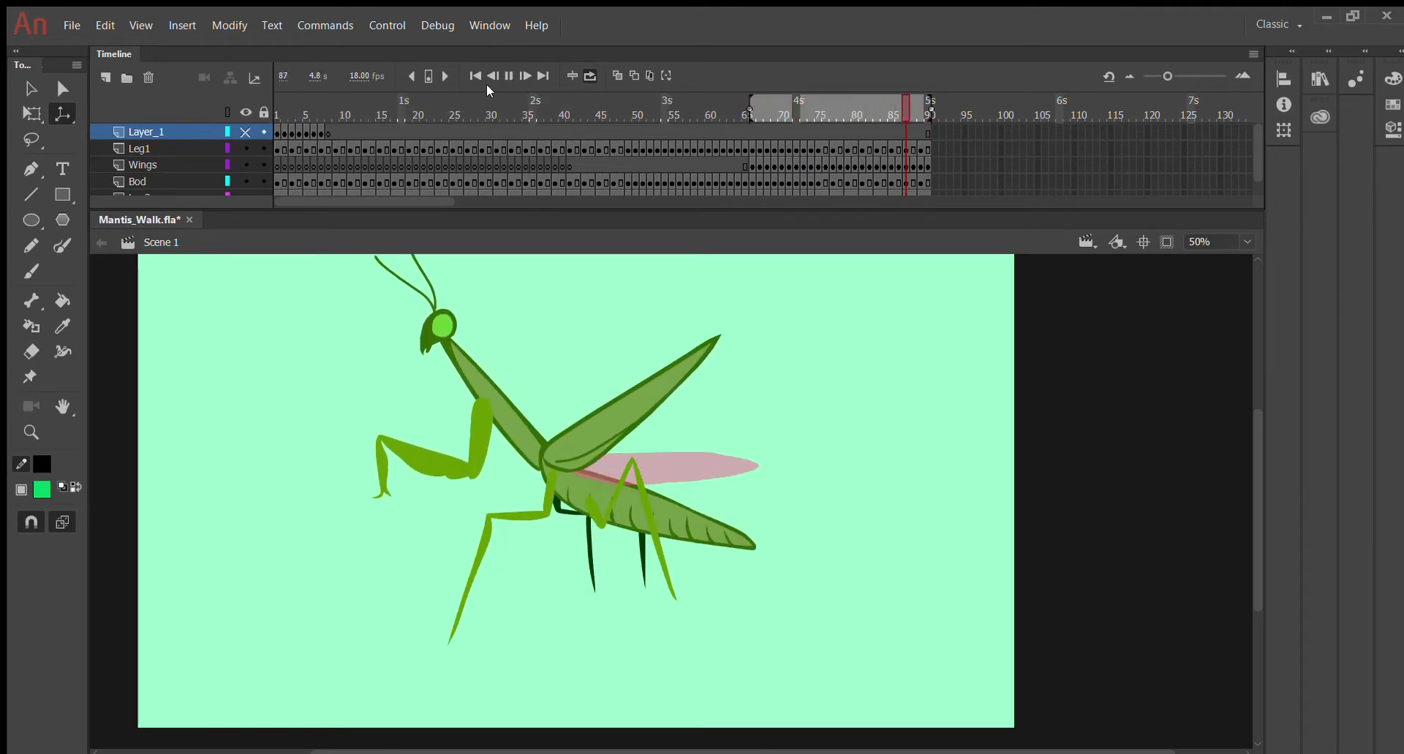
{"action": "left_click_drag", "start_coordinate": [749, 114], "coordinate": [125, 241]}
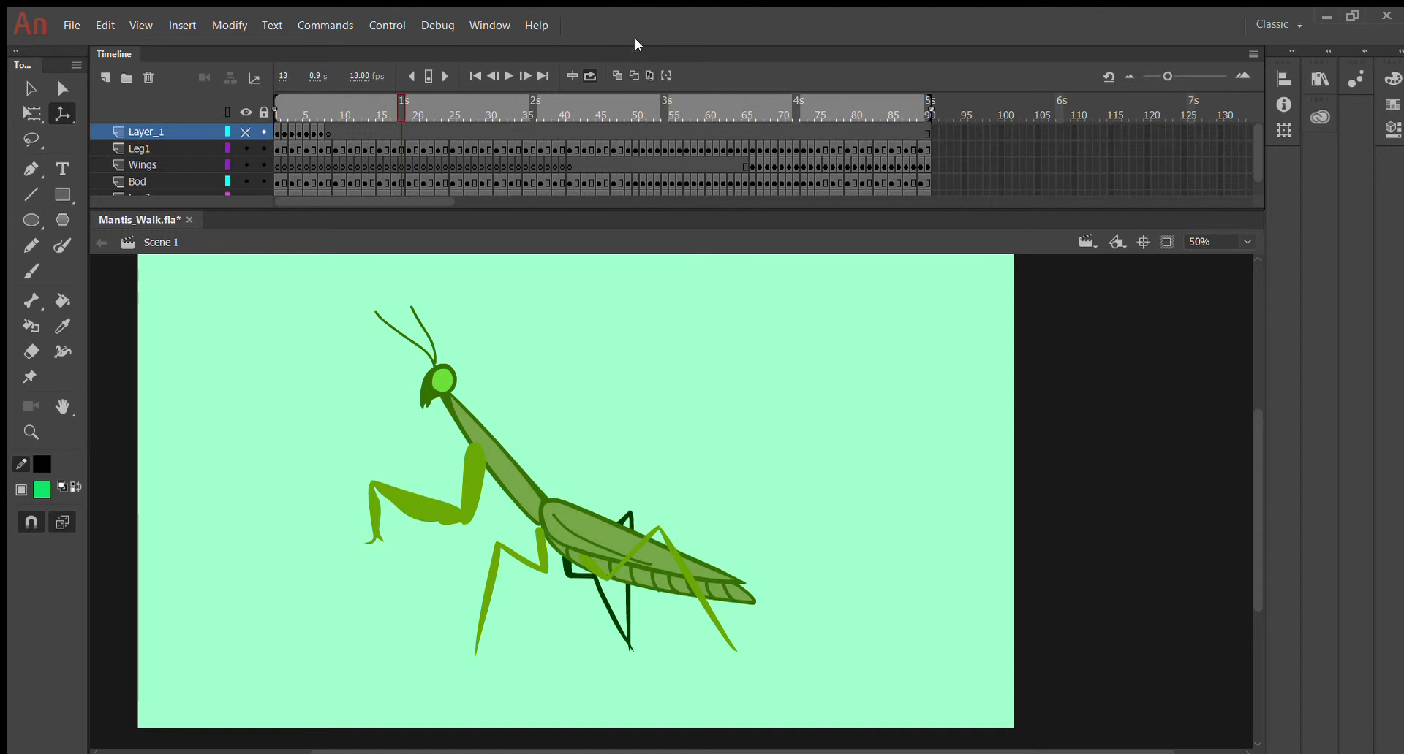
Turn on onion skinning and scrub the mantis walk to frame 47 to examine the overlapping poses
{"action": "key", "text": "ctrl+="}
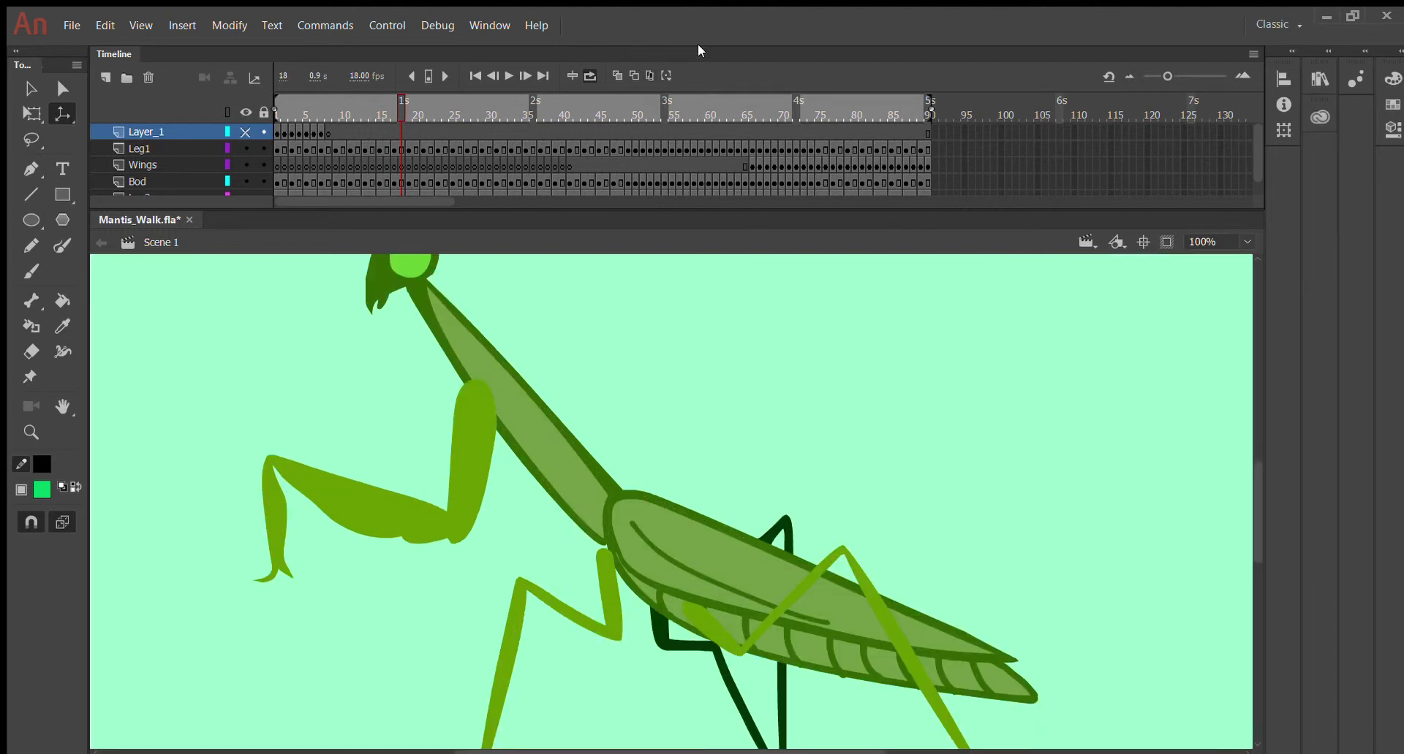
{"action": "key", "text": "ctrl+minus"}
{"action": "key", "text": "ctrl+minus"}
{"action": "key", "text": "ctrl+equal"}
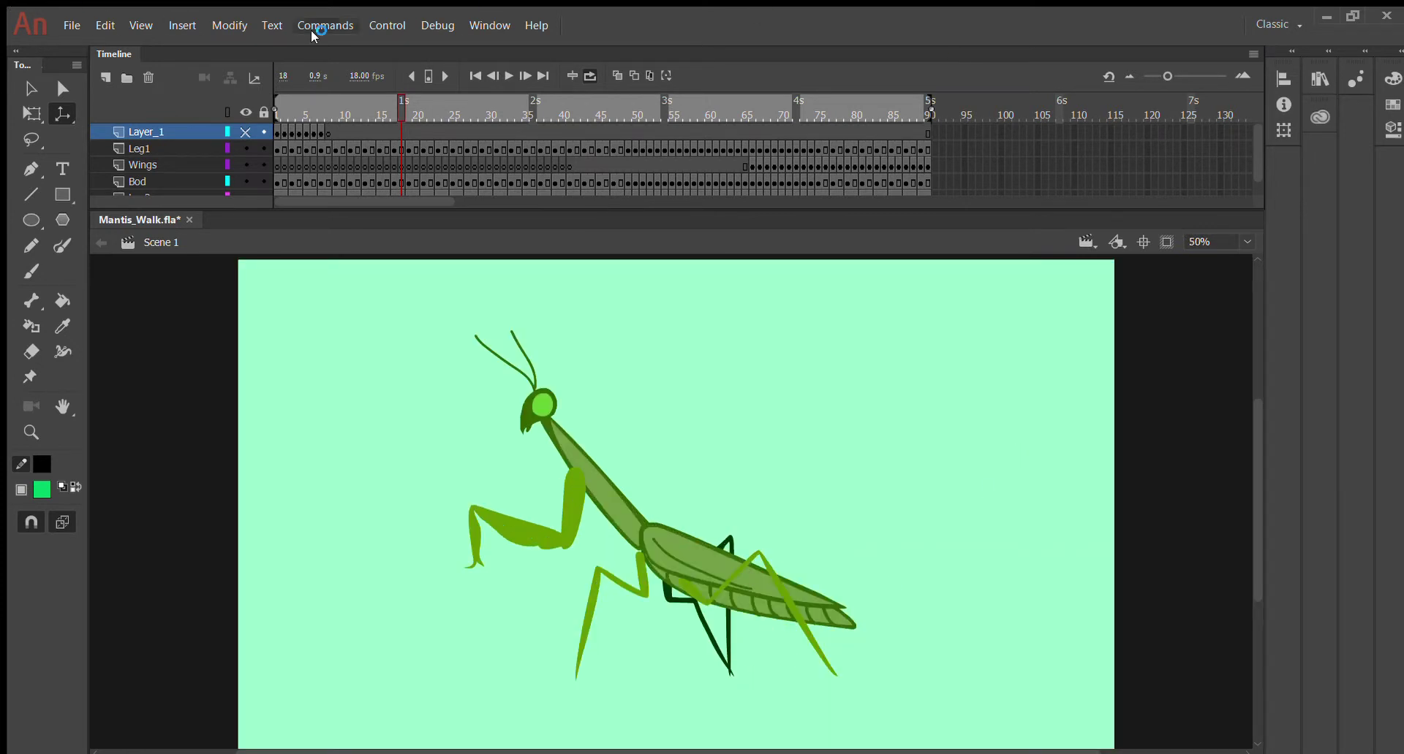
{"action": "left_click", "coordinate": [618, 75]}
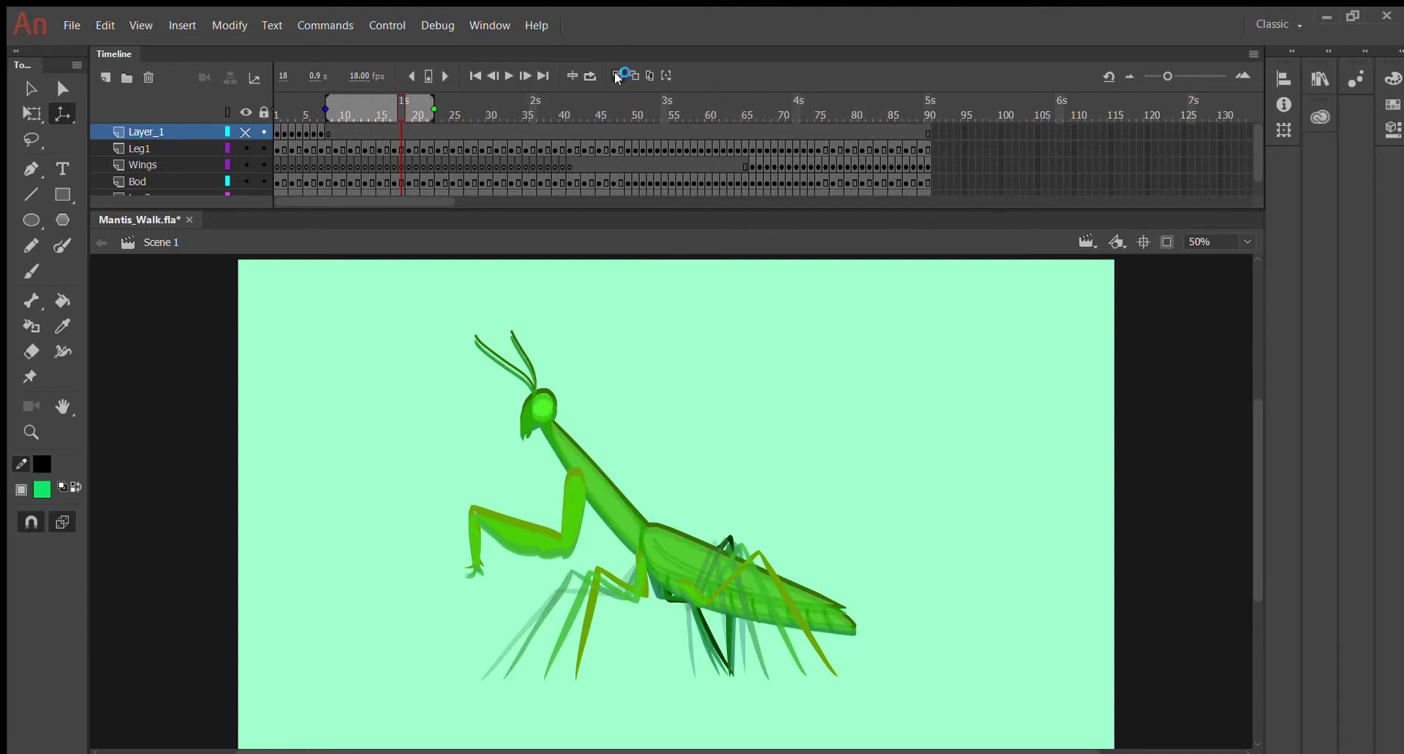
{"action": "mouse_move", "coordinate": [401, 103]}
{"action": "left_mouse_down"}
{"action": "mouse_move", "coordinate": [418, 104]}
{"action": "mouse_move", "coordinate": [279, 114]}
{"action": "mouse_move", "coordinate": [587, 127]}
{"action": "mouse_move", "coordinate": [237, 146]}
{"action": "mouse_move", "coordinate": [748, 121]}
{"action": "mouse_move", "coordinate": [253, 128]}
{"action": "mouse_move", "coordinate": [165, 152]}
{"action": "left_mouse_up"}
{"action": "left_click", "coordinate": [322, 107]}
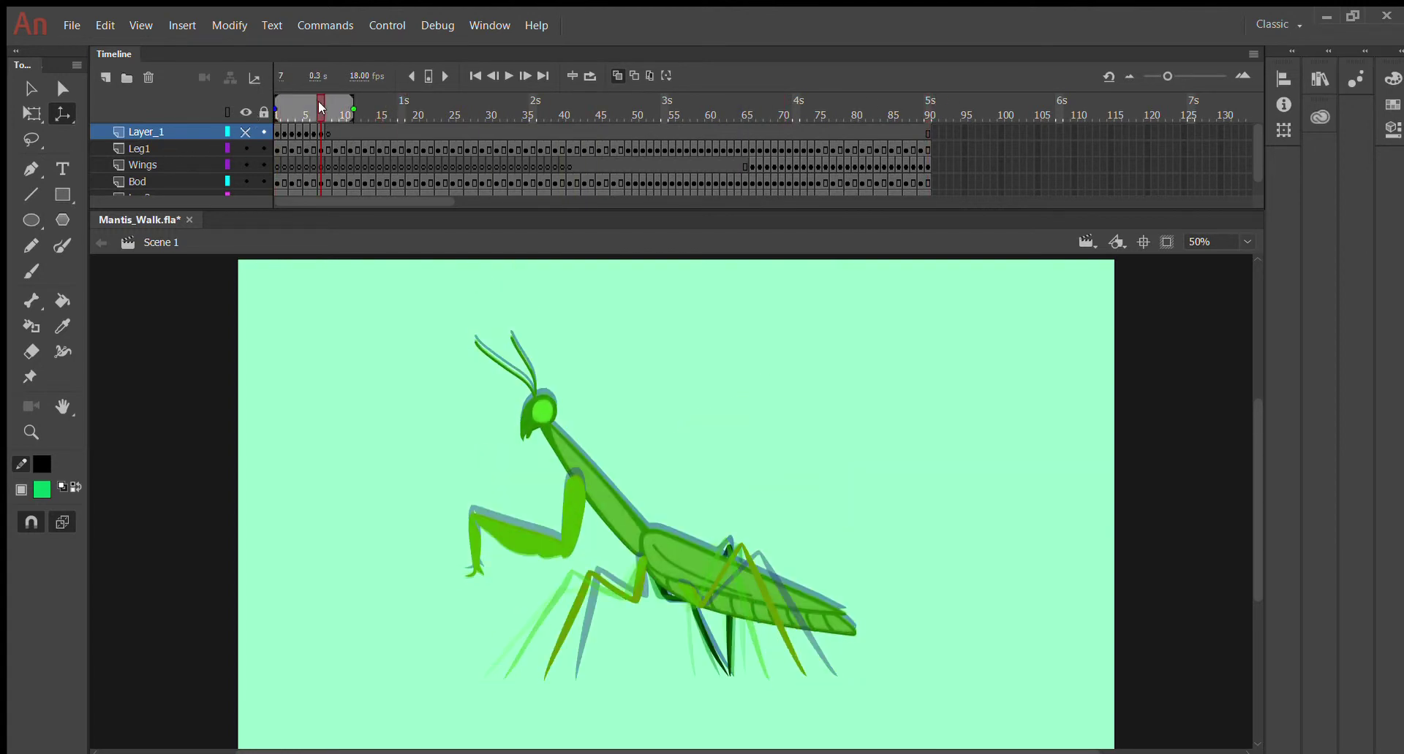
{"action": "left_click_drag", "start_coordinate": [322, 108], "coordinate": [612, 125]}
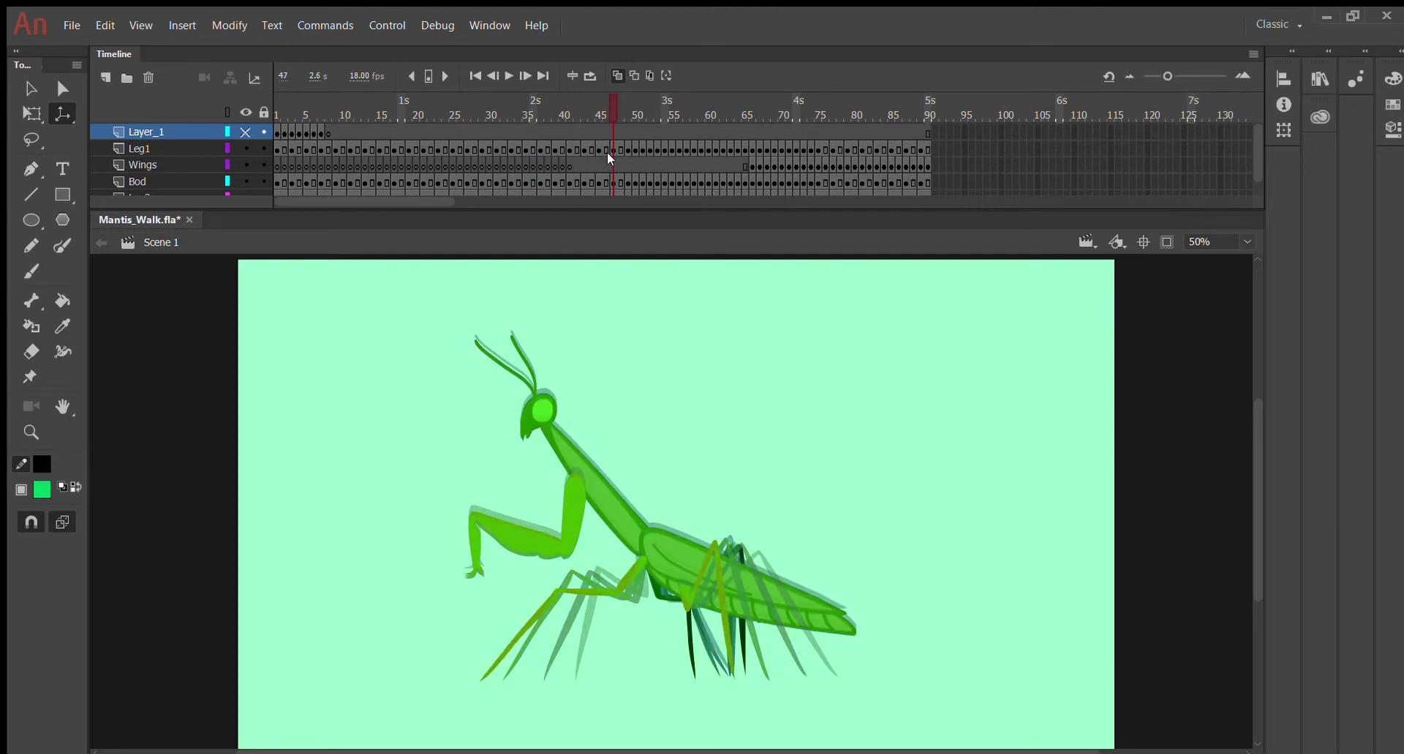
Switch from onion skinning to multi-frame editing across frames 1 to 90, with the playhead at frame 1
{"action": "left_click", "coordinate": [648, 73]}
{"action": "left_click", "coordinate": [649, 76]}
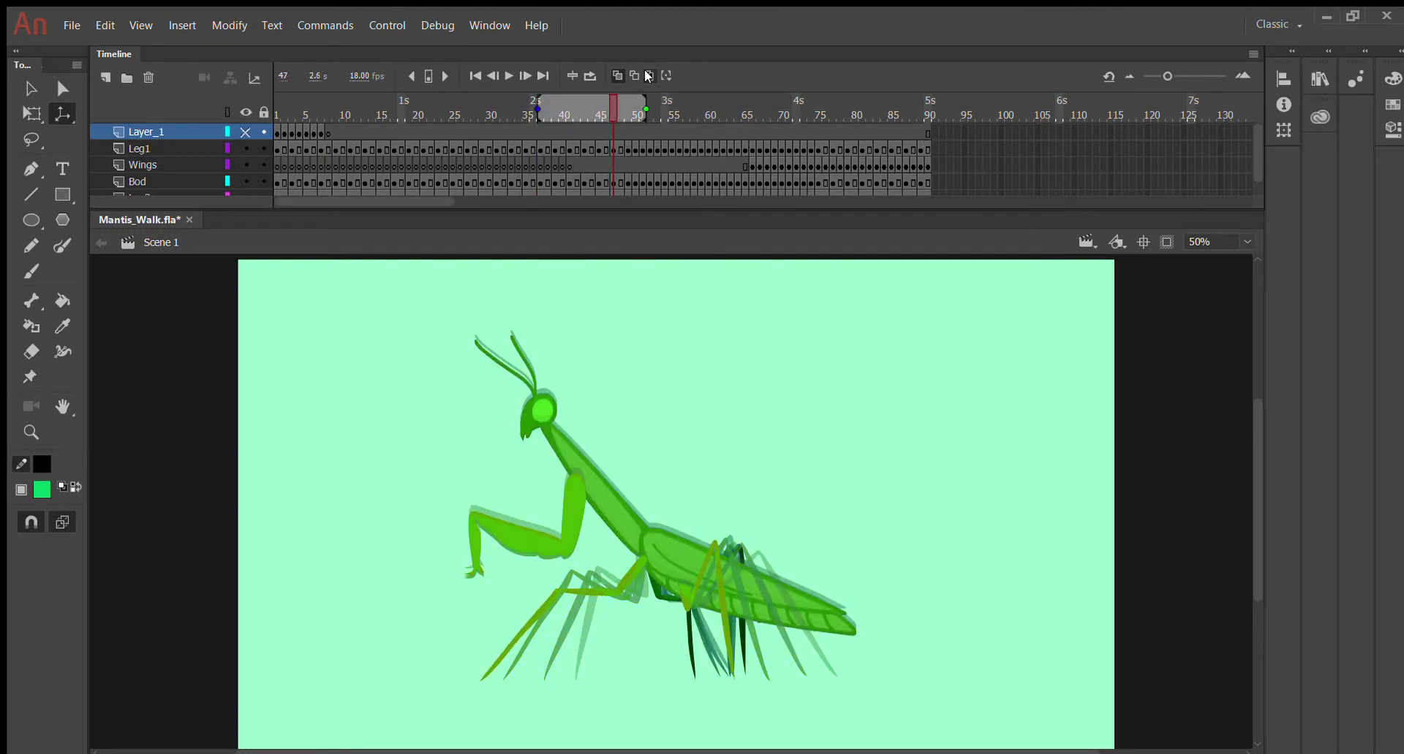
{"action": "left_click", "coordinate": [646, 69]}
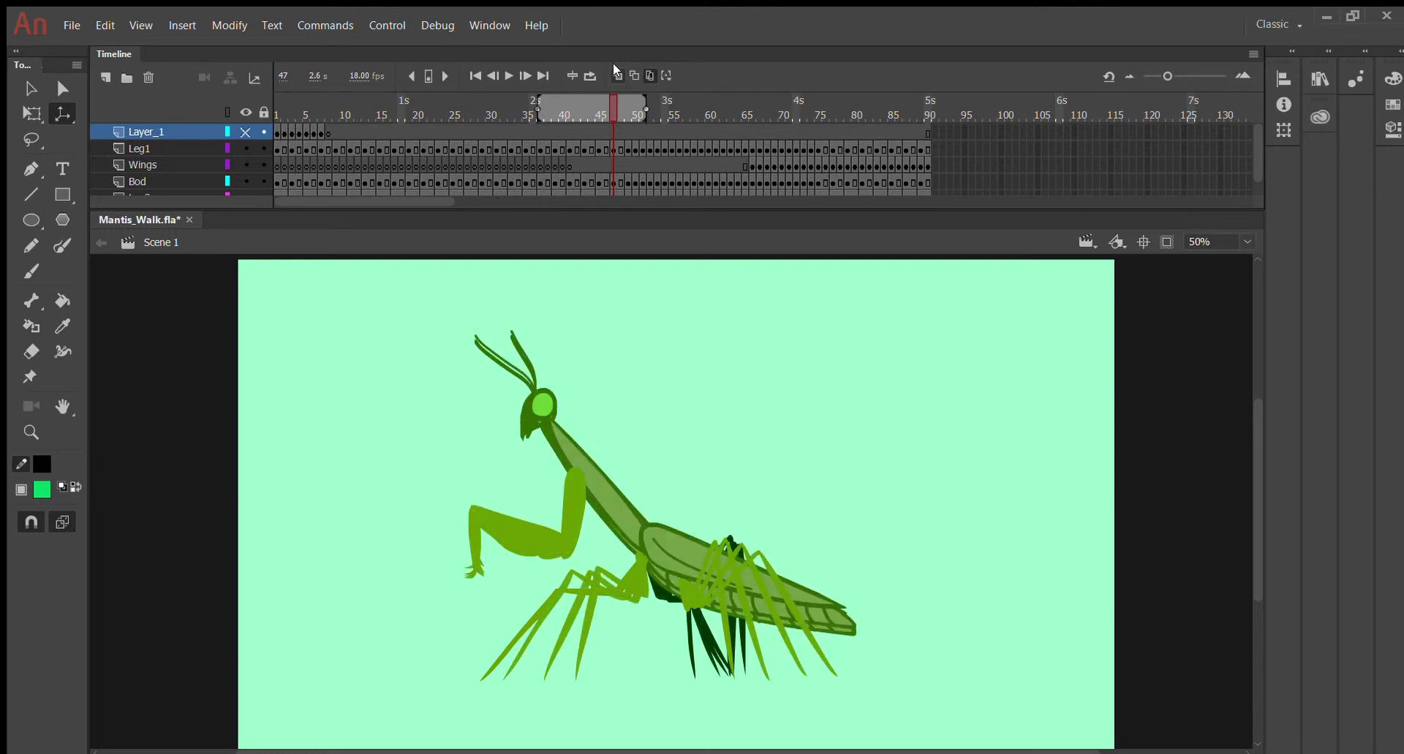
{"action": "left_click_drag", "start_coordinate": [651, 106], "coordinate": [930, 106]}
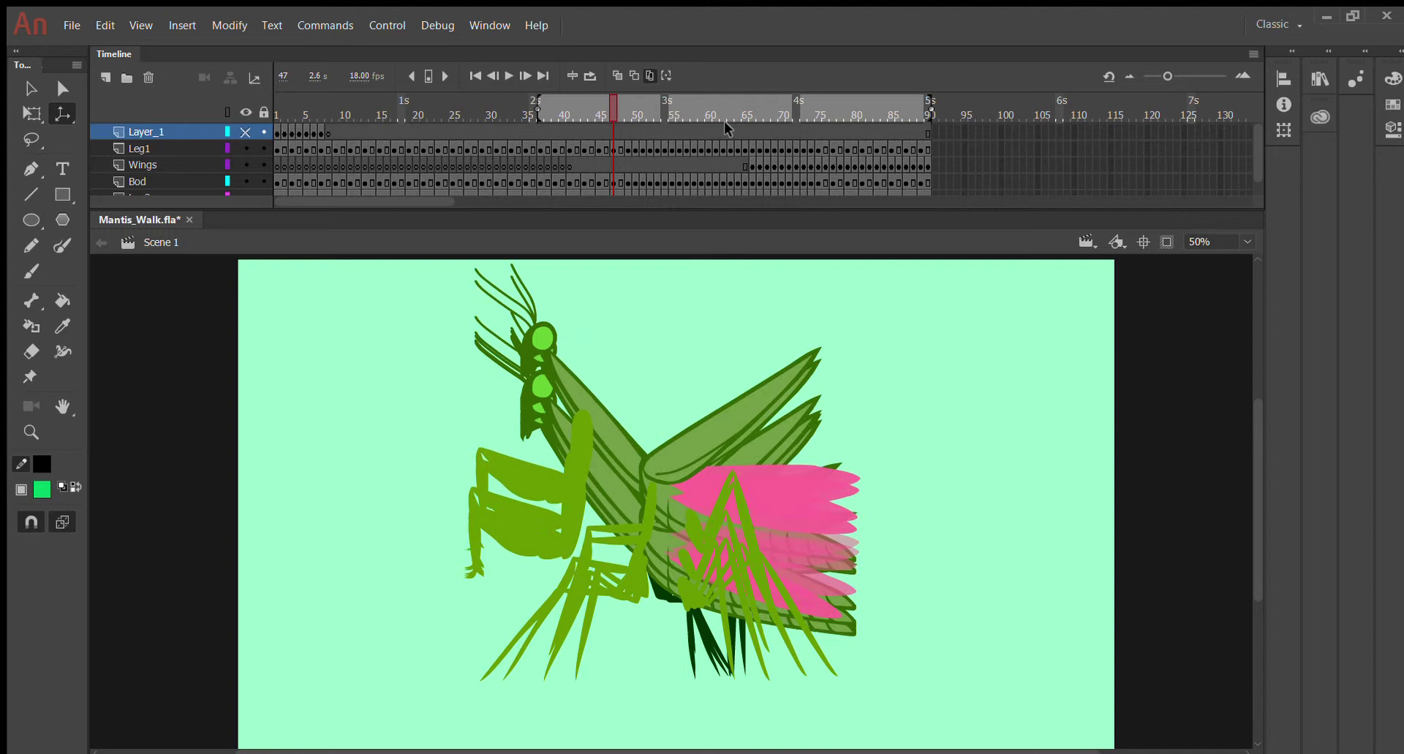
{"action": "left_click_drag", "start_coordinate": [538, 110], "coordinate": [248, 123]}
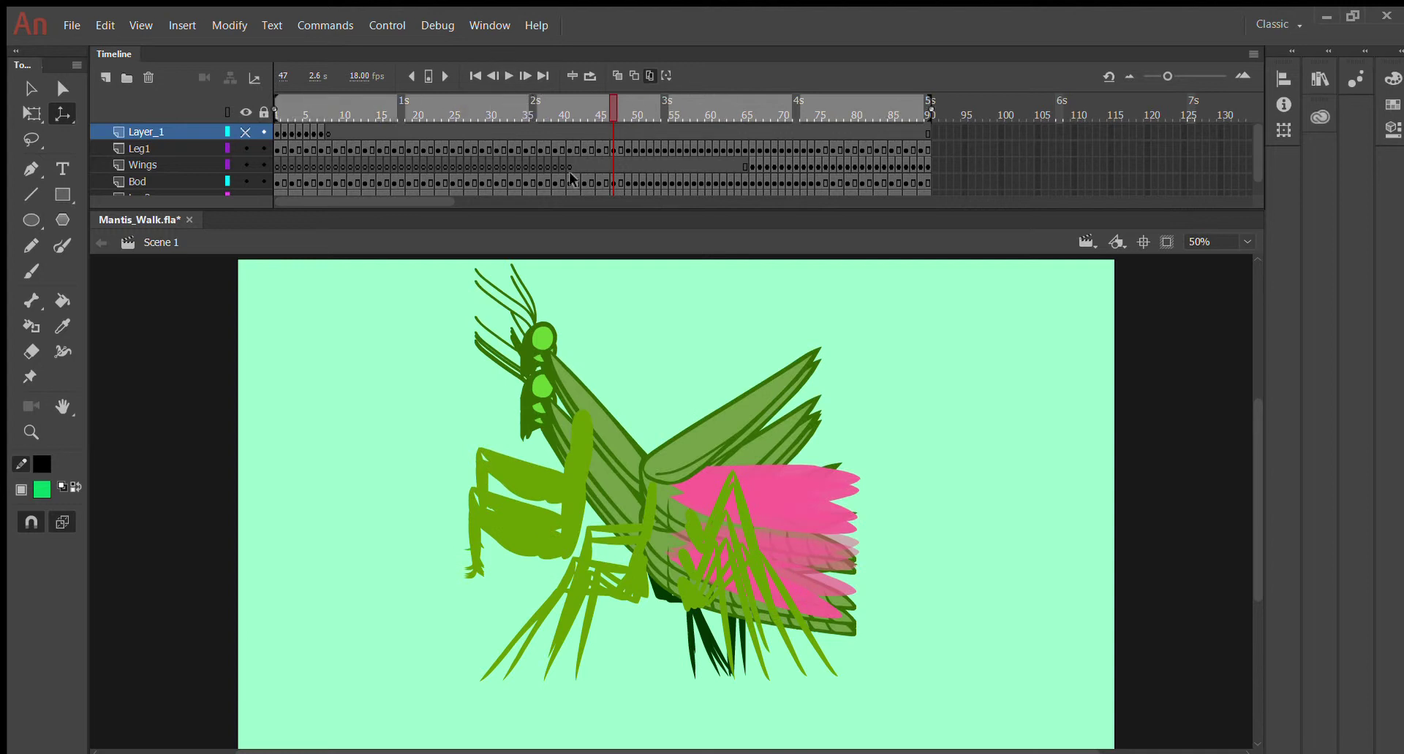
{"action": "mouse_move", "coordinate": [612, 104]}
{"action": "left_mouse_down"}
{"action": "mouse_move", "coordinate": [950, 177]}
{"action": "mouse_move", "coordinate": [683, 148]}
{"action": "mouse_move", "coordinate": [228, 142]}
{"action": "left_mouse_up"}
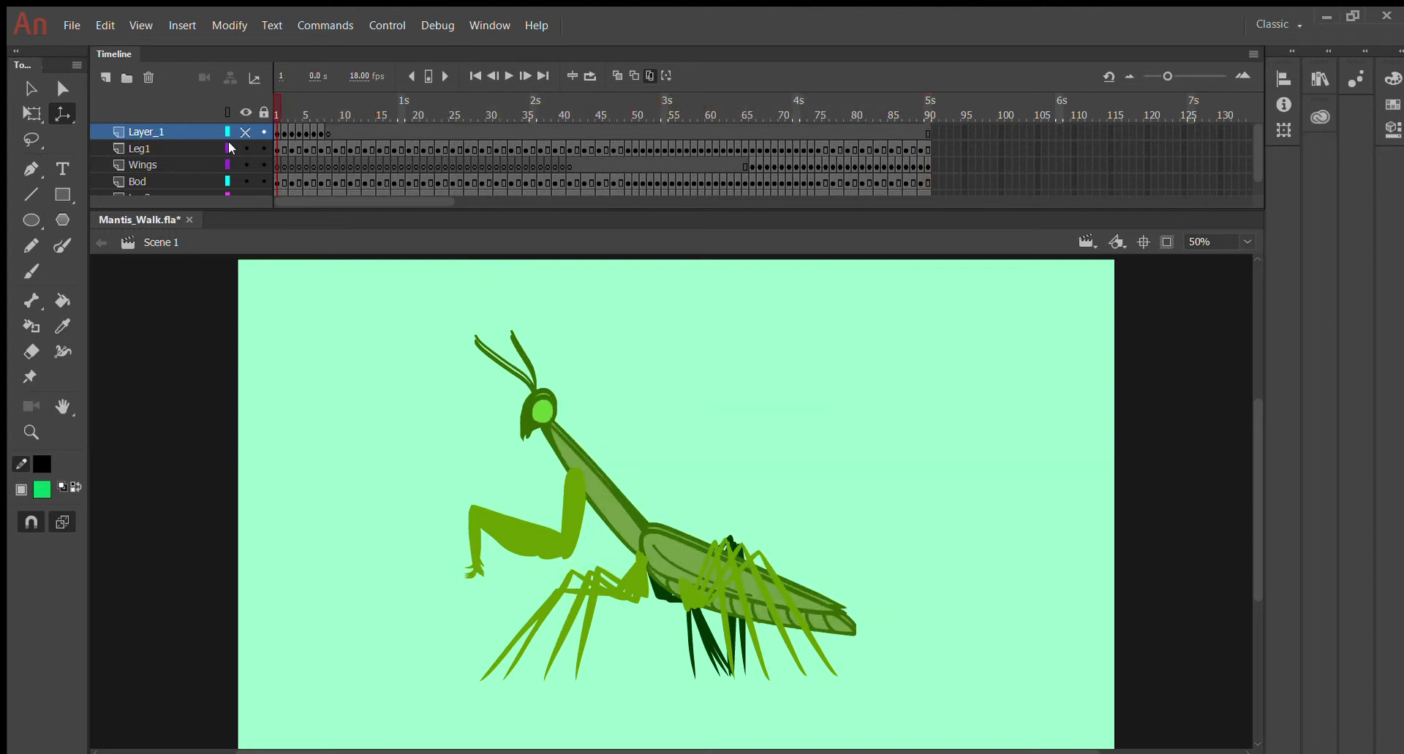
{"action": "left_click_drag", "start_coordinate": [603, 107], "coordinate": [929, 109]}
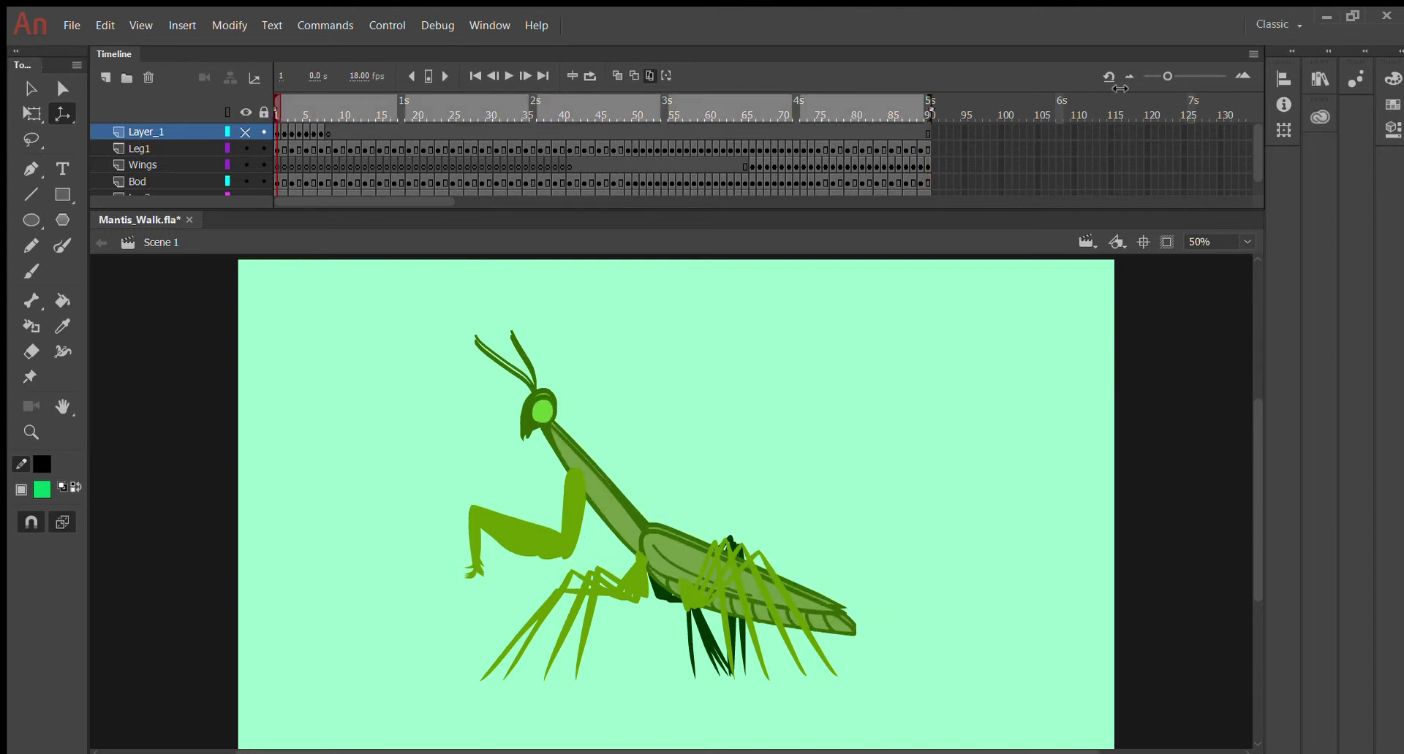
Select the artwork on the layers from Leg1 through Leg2 and scale the mantis down to about half size across all frames
{"action": "left_click", "coordinate": [158, 144]}
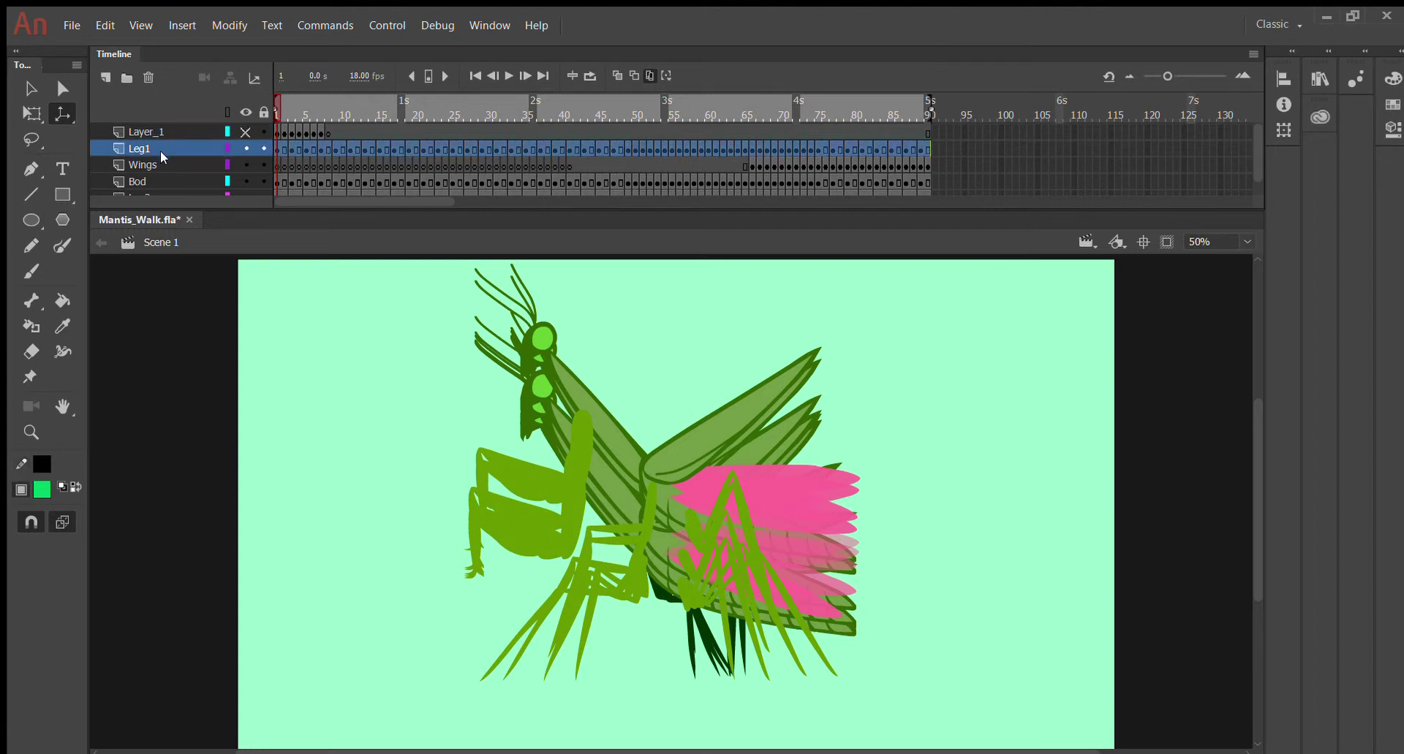
{"action": "scroll", "coordinate": [161, 175], "scroll_direction": "down", "scroll_amount": 1}
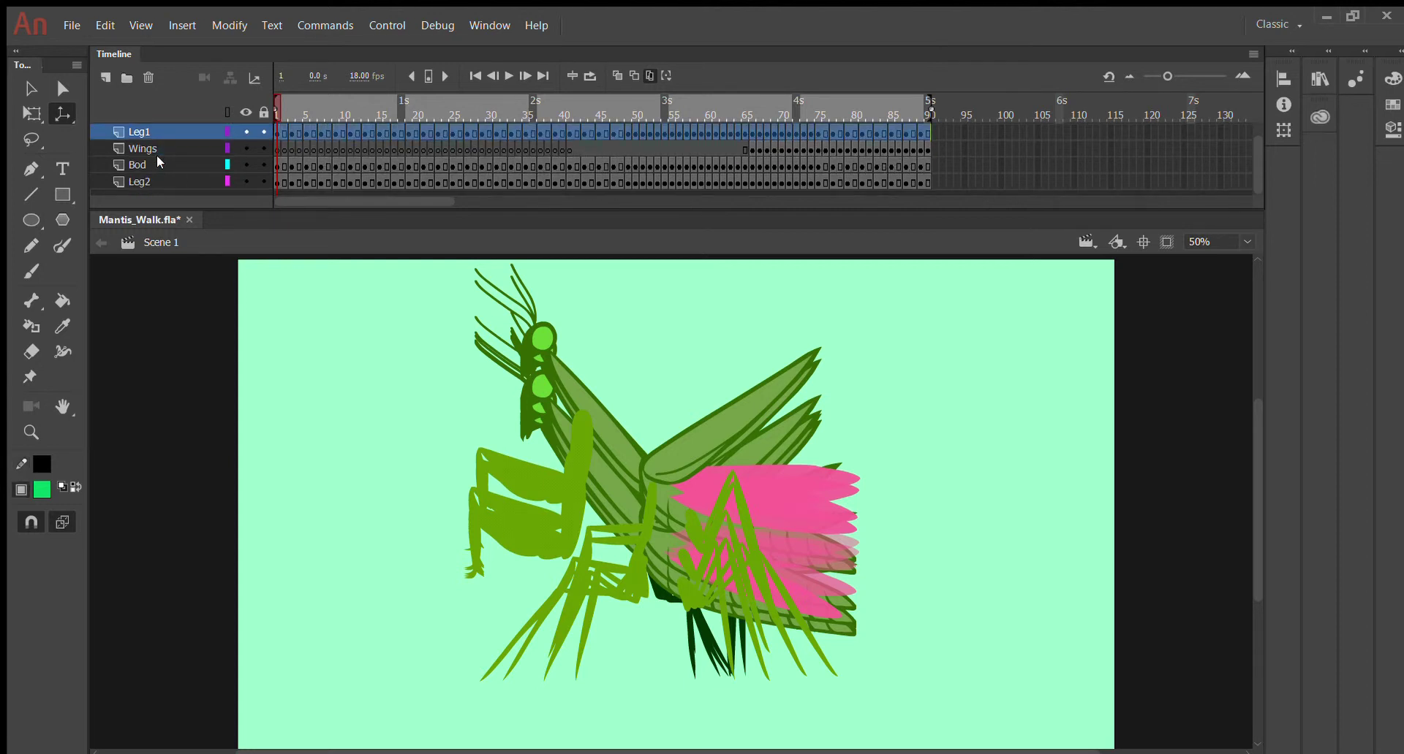
{"action": "left_click", "coordinate": [167, 175], "text": "shift"}
{"action": "scroll", "coordinate": [168, 172], "scroll_direction": "up", "scroll_amount": 1}
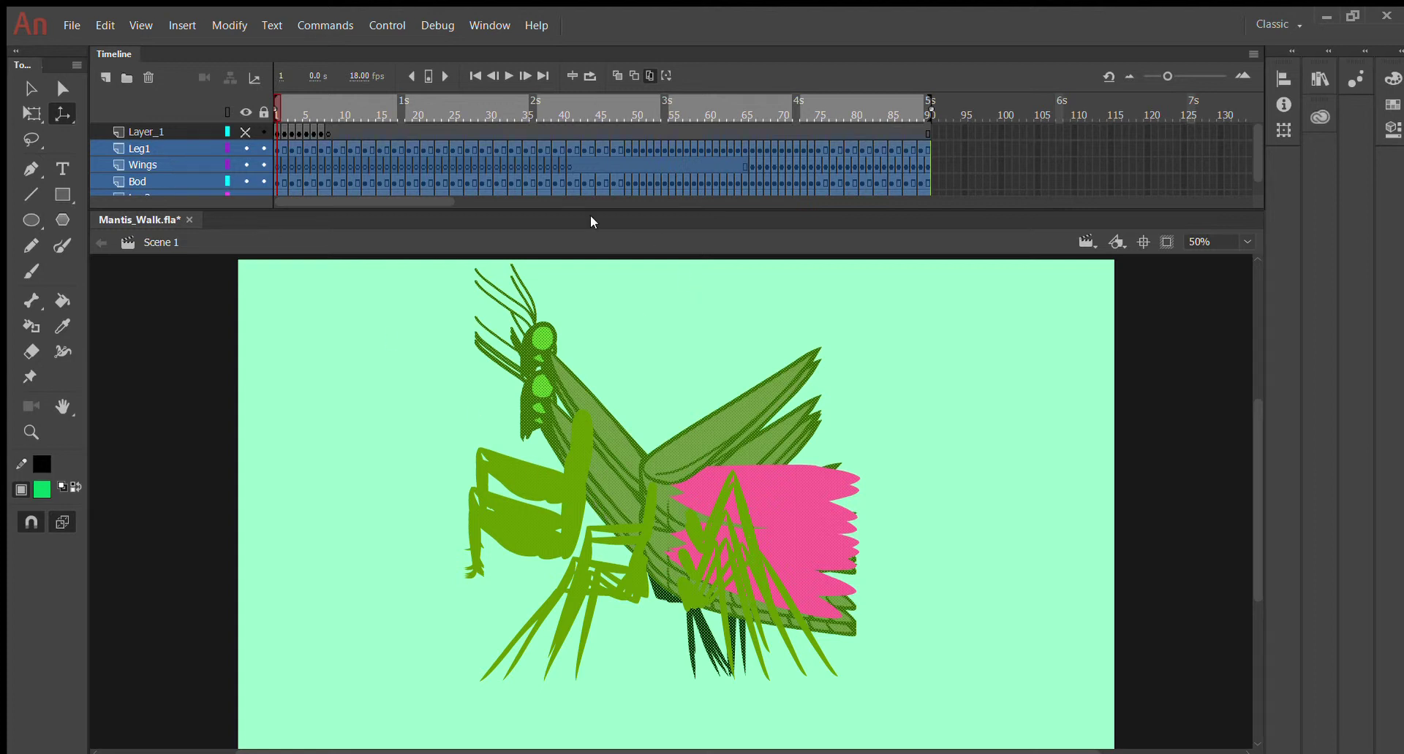
{"action": "scroll", "coordinate": [296, 172], "scroll_direction": "down", "scroll_amount": 1}
{"action": "scroll", "coordinate": [292, 166], "scroll_direction": "up", "scroll_amount": 1}
{"action": "key", "text": "Return"}
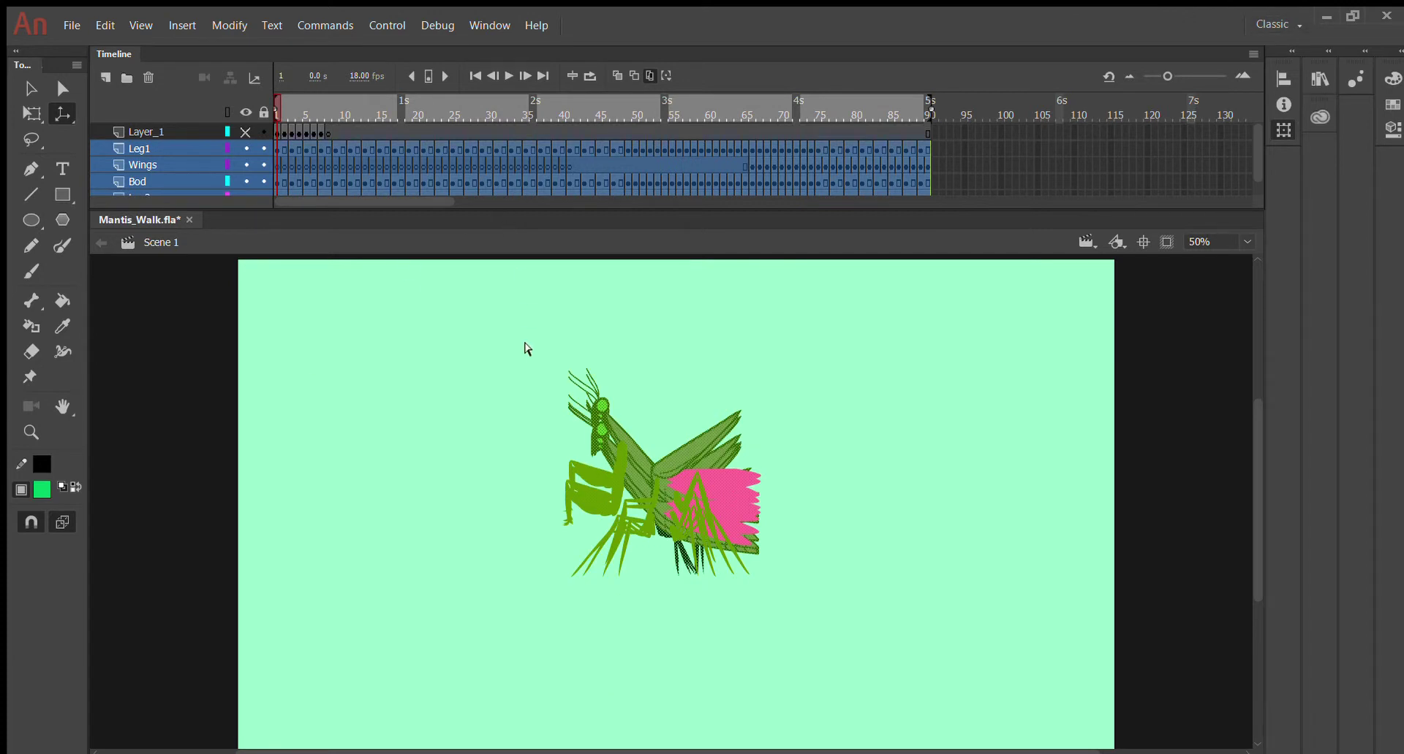
Deselect the mantis, turn off multi-frame editing and scrub the timeline to check the reduced size
{"action": "left_click", "coordinate": [399, 349]}
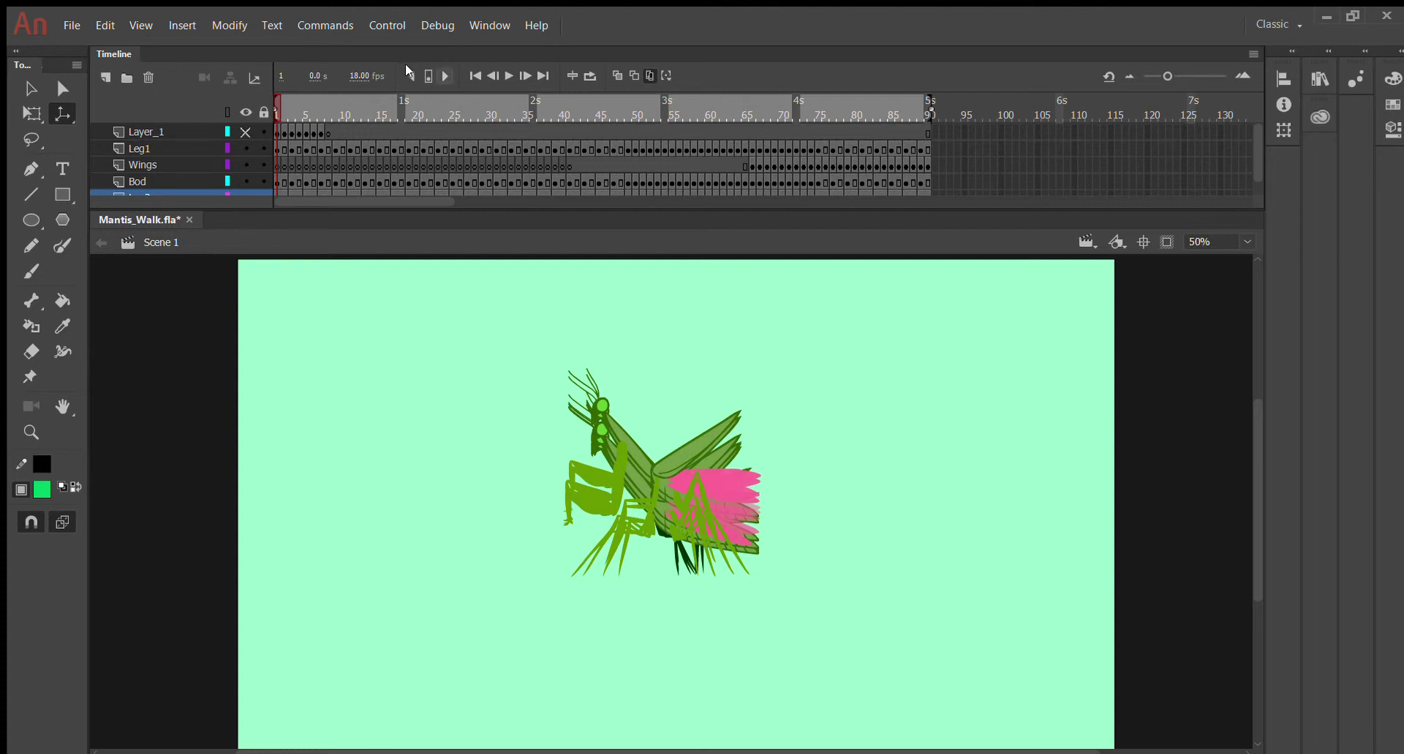
{"action": "left_click", "coordinate": [646, 70]}
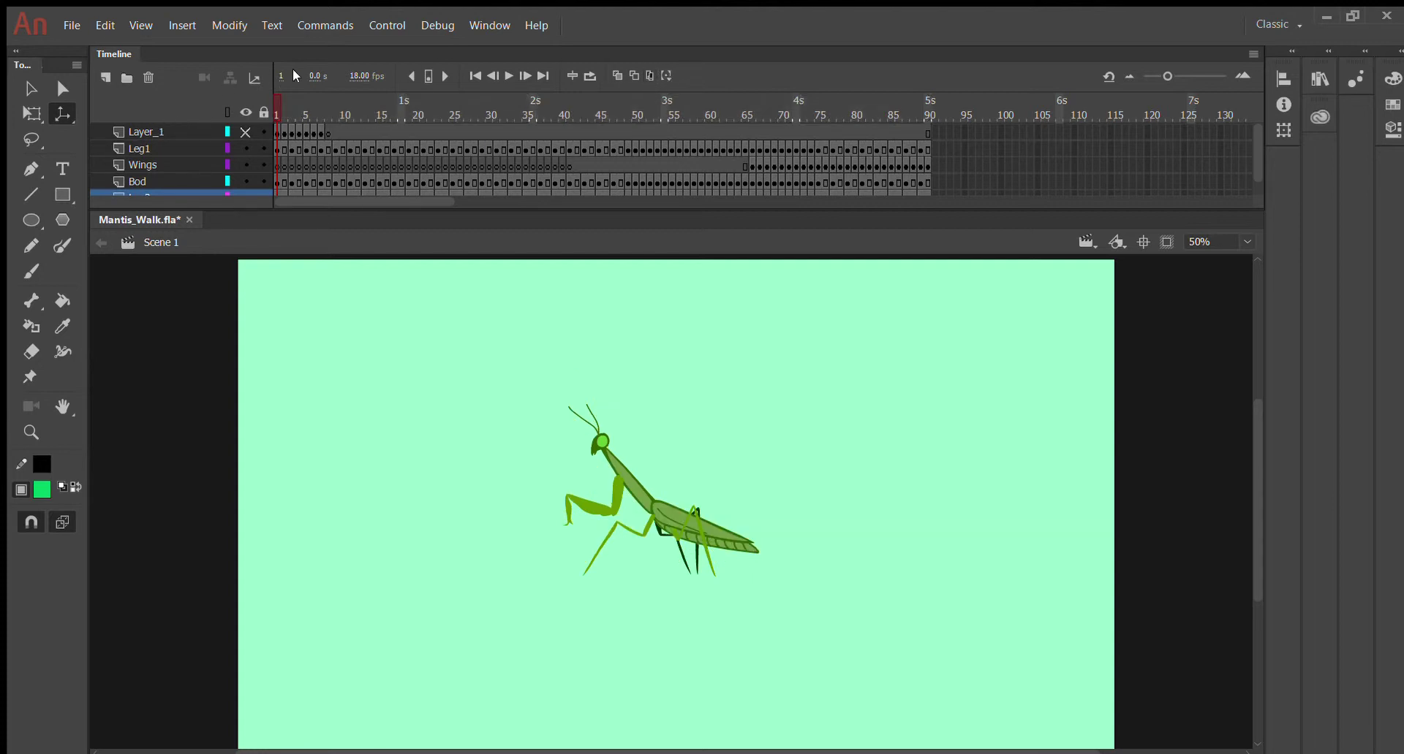
{"action": "left_click_drag", "start_coordinate": [288, 108], "coordinate": [472, 108]}
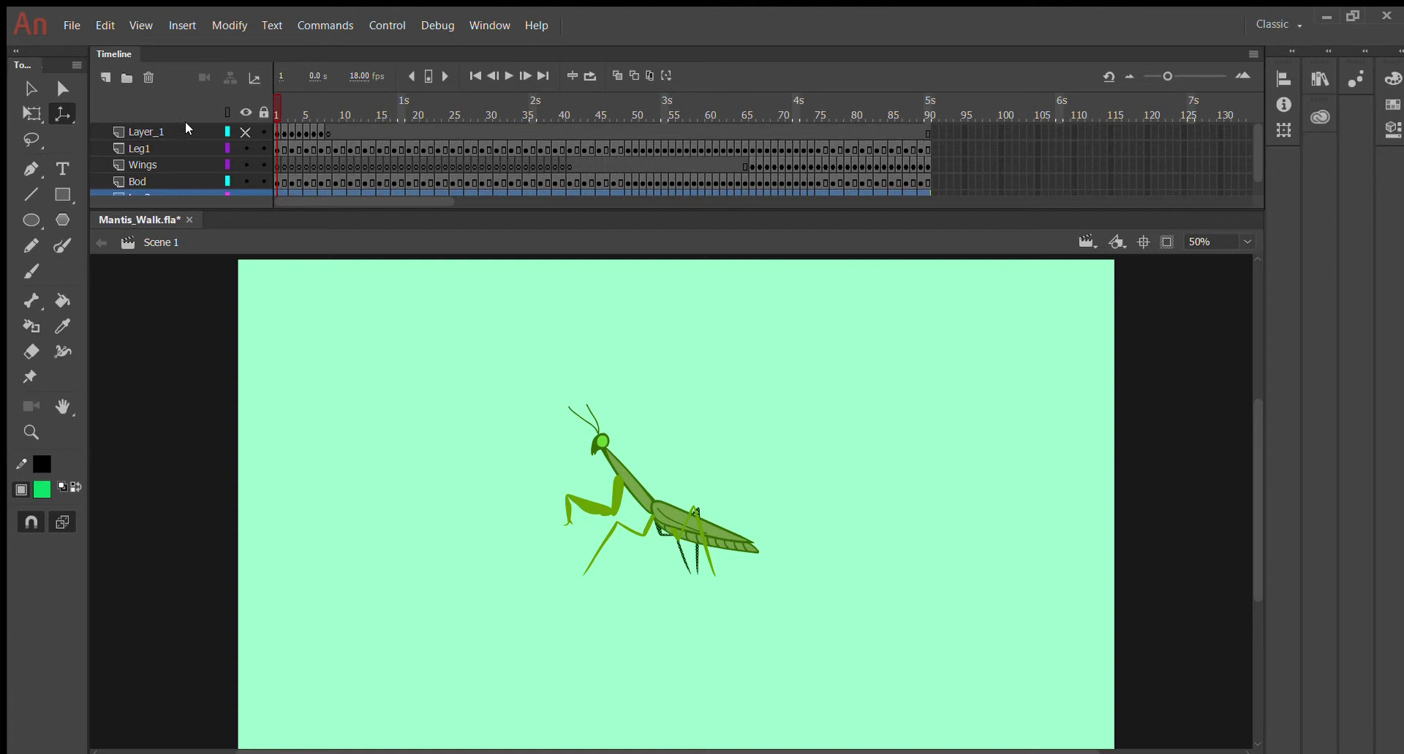
Re-enable multi-frame editing, enlarge the artwork on the Leg1 through Leg2 layers proportionally to about one and a half times, and deselect it
{"action": "left_click", "coordinate": [644, 71]}
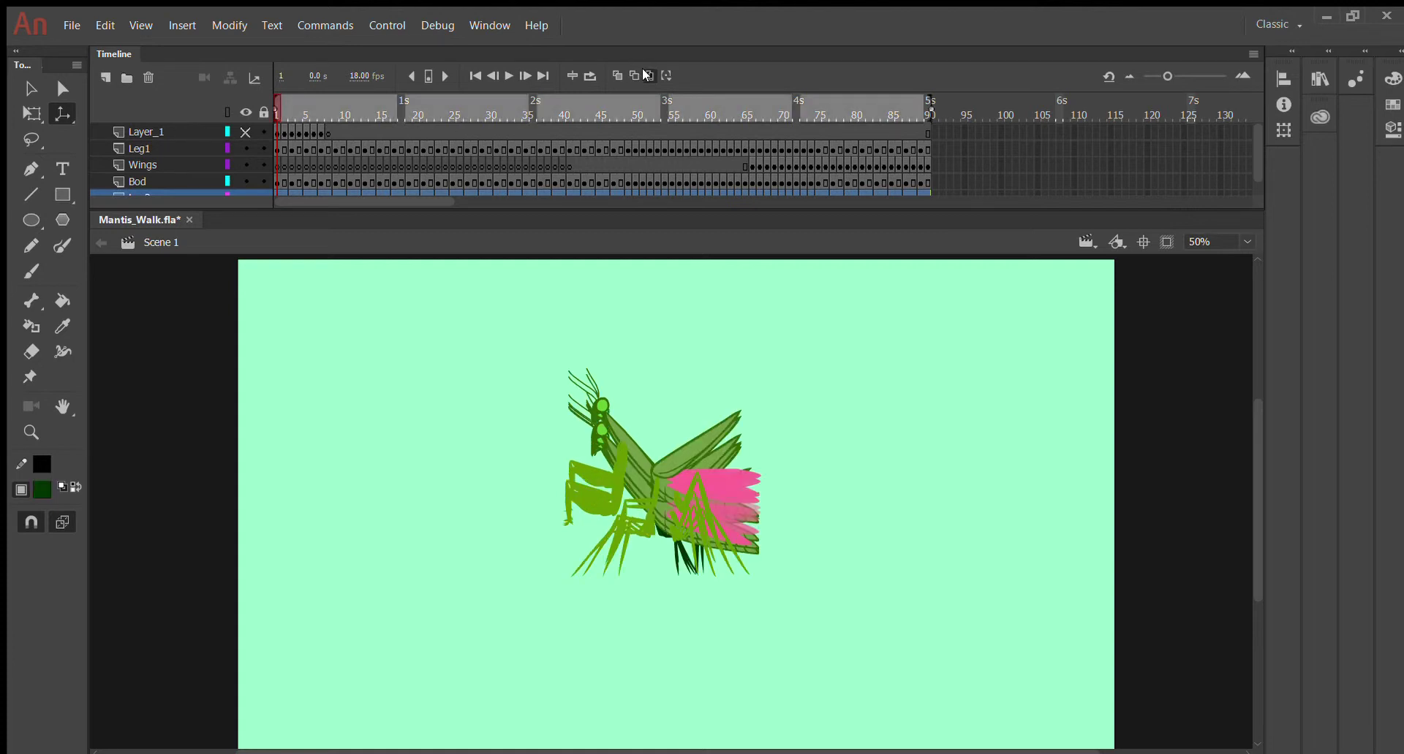
{"action": "left_click", "coordinate": [164, 141], "text": "shift"}
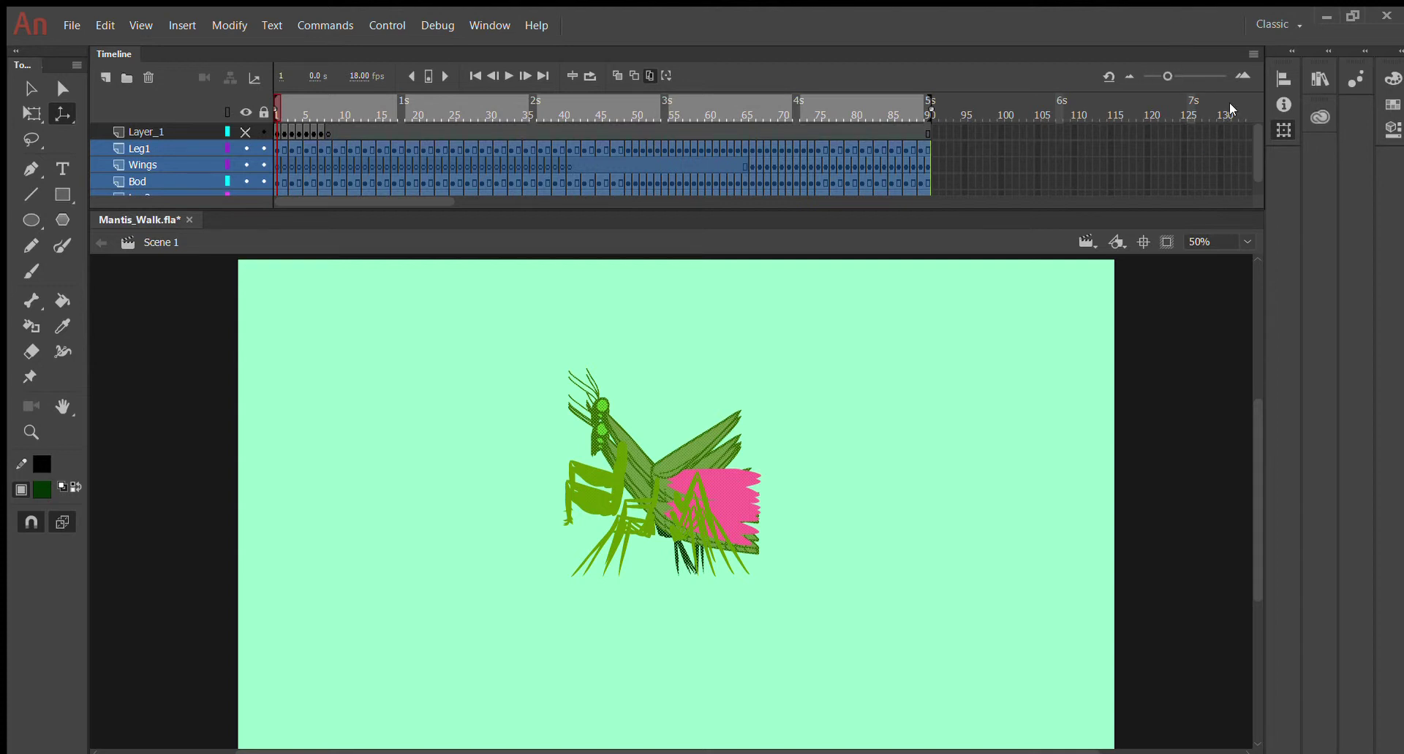
{"action": "key", "text": "Return"}
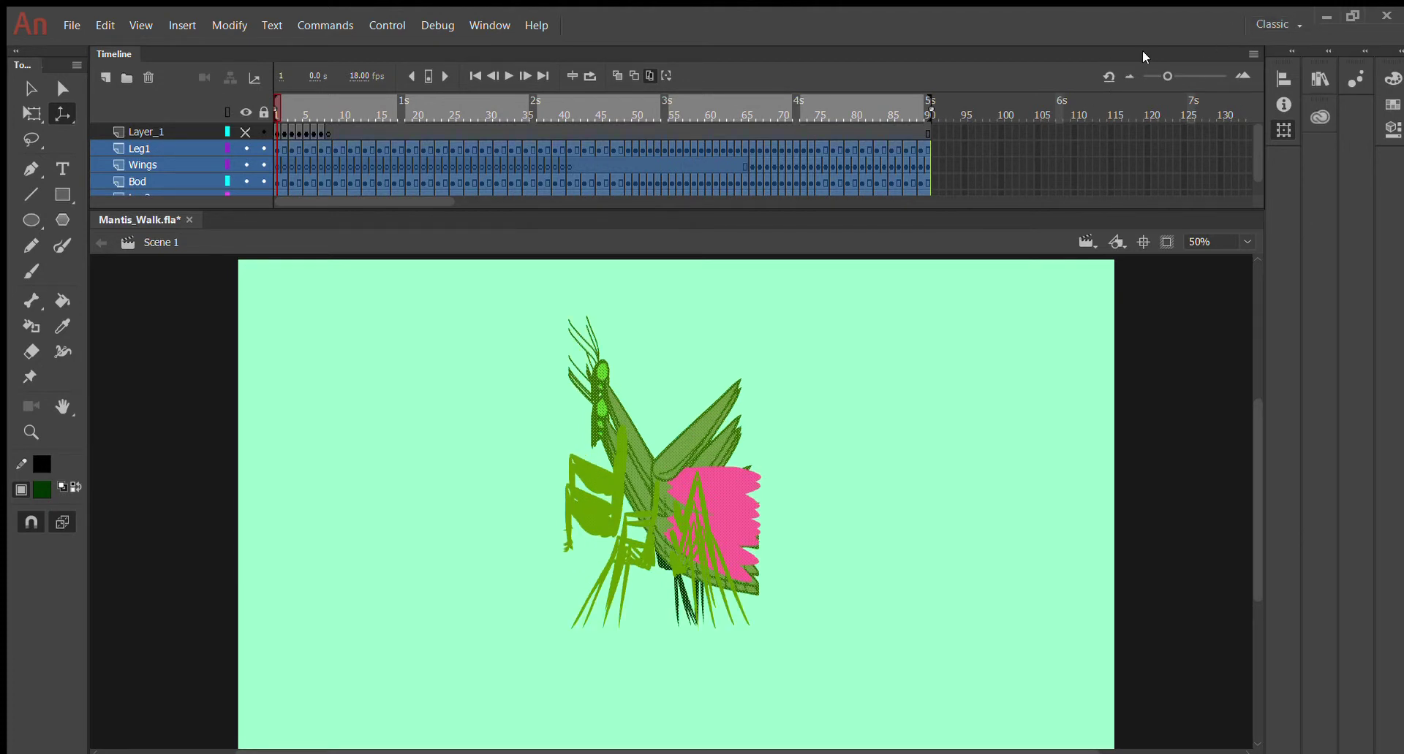
{"action": "key", "text": "ctrl+z"}
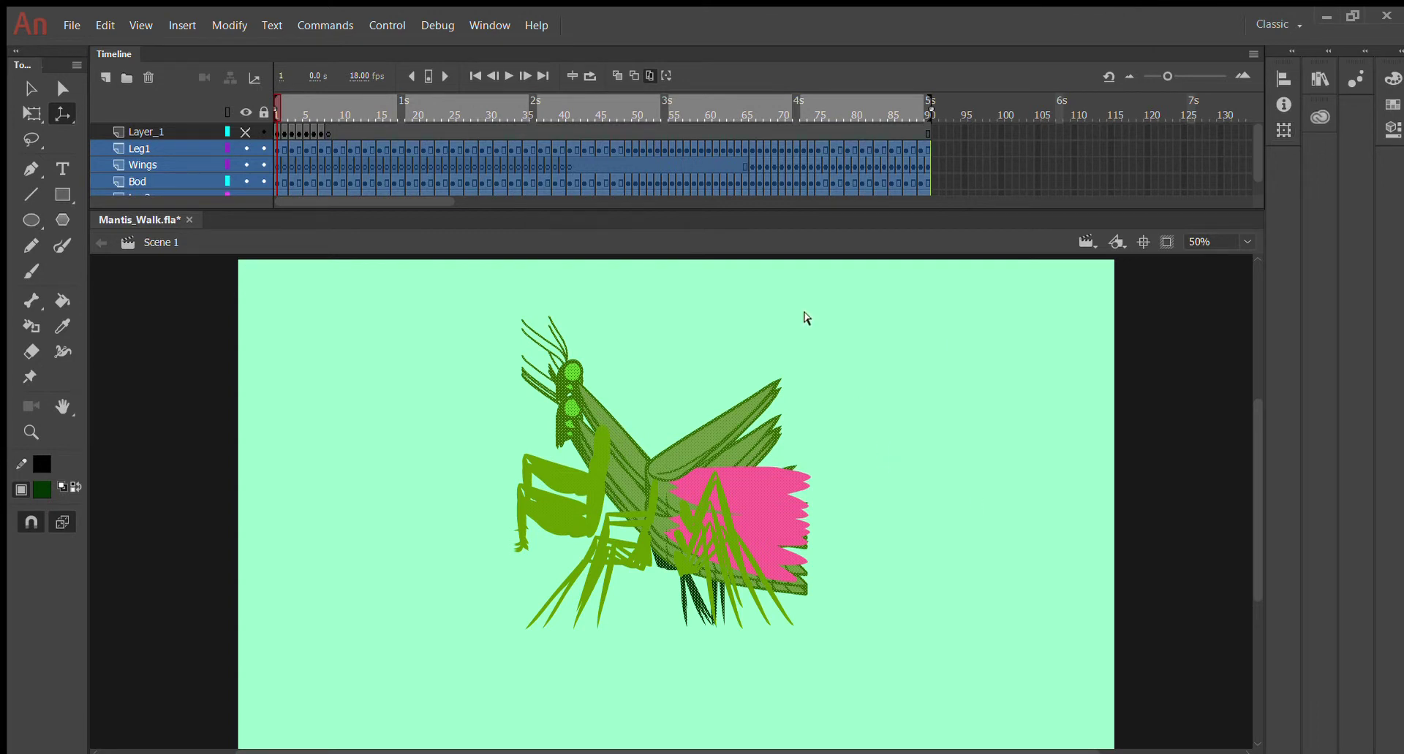
{"action": "left_click", "coordinate": [806, 318]}
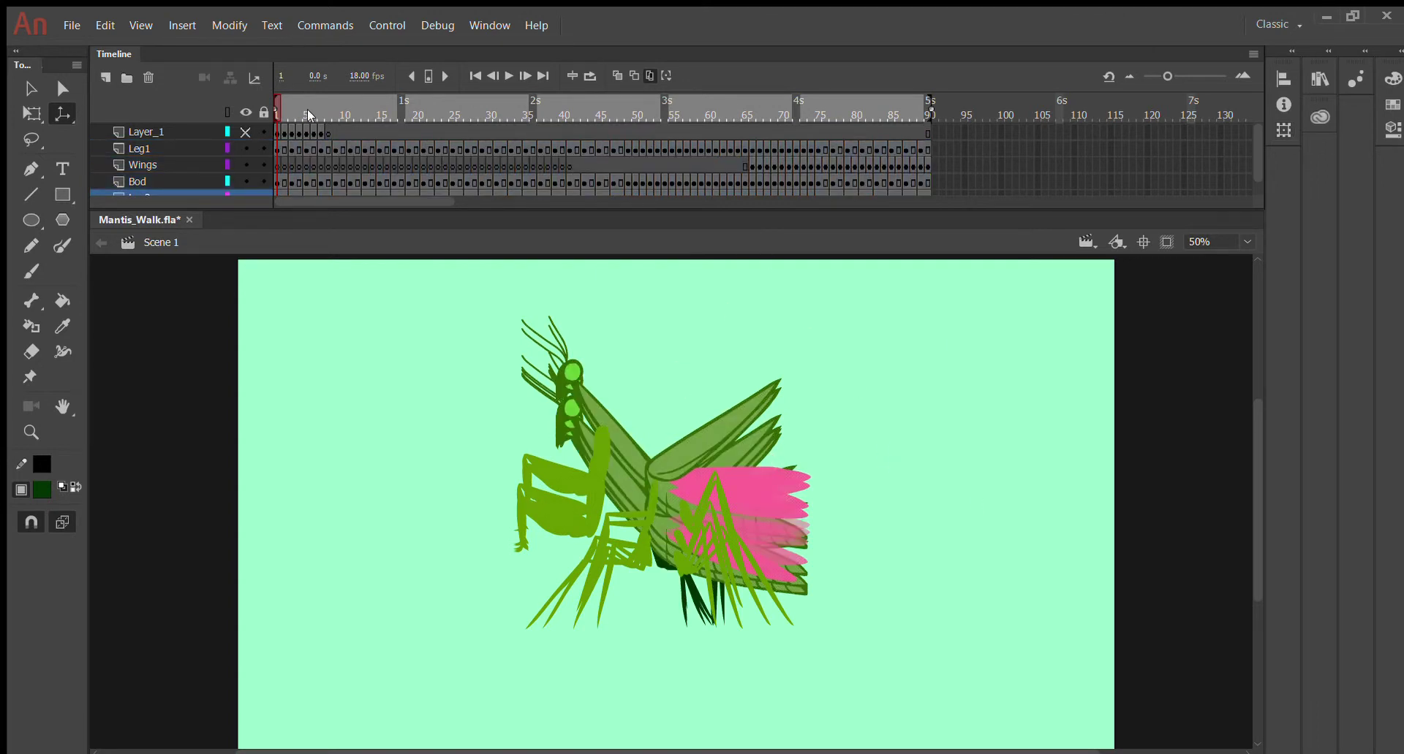
With the Selection tool, pick the pink wing artwork to make the Wings layer active and clear the selection
{"action": "left_click_drag", "start_coordinate": [307, 108], "coordinate": [253, 230]}
{"action": "key", "text": "v"}
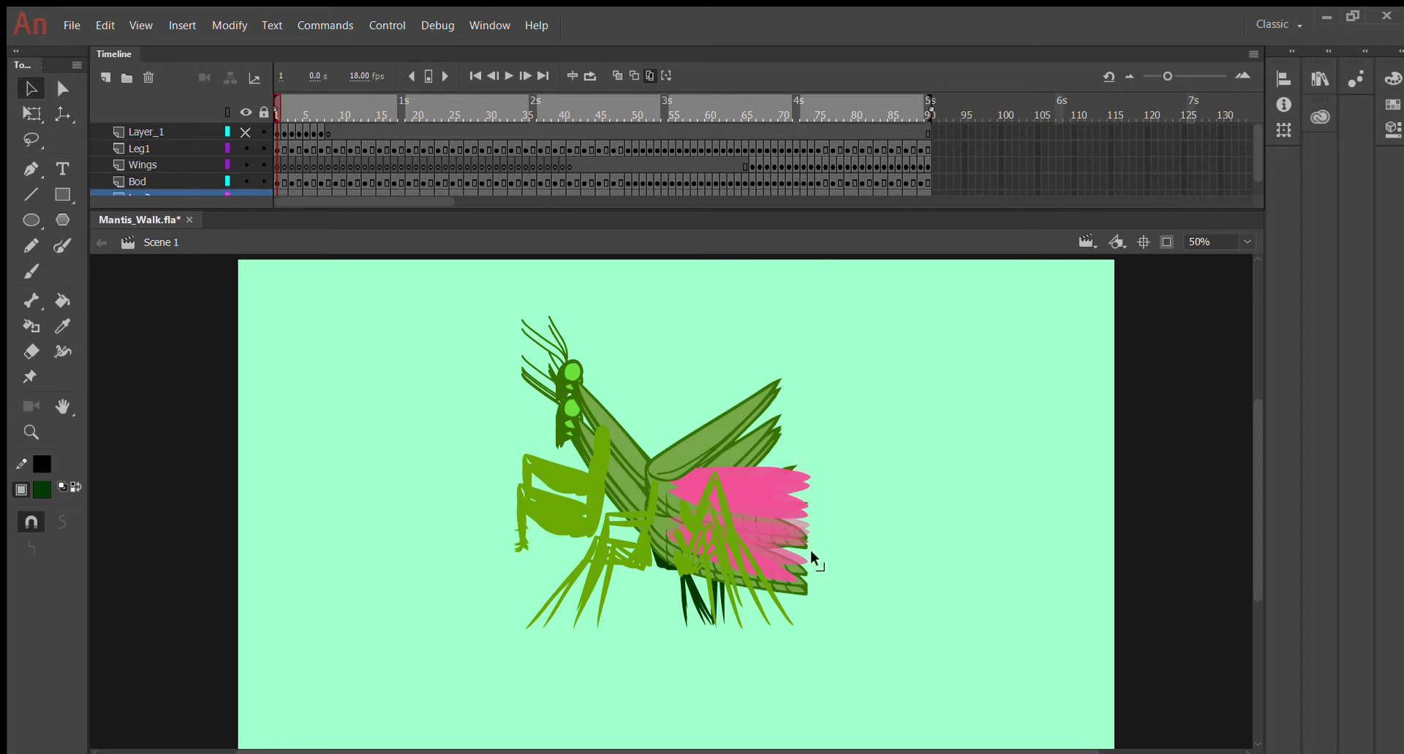
{"action": "left_click", "coordinate": [811, 538]}
{"action": "left_click", "coordinate": [878, 386]}
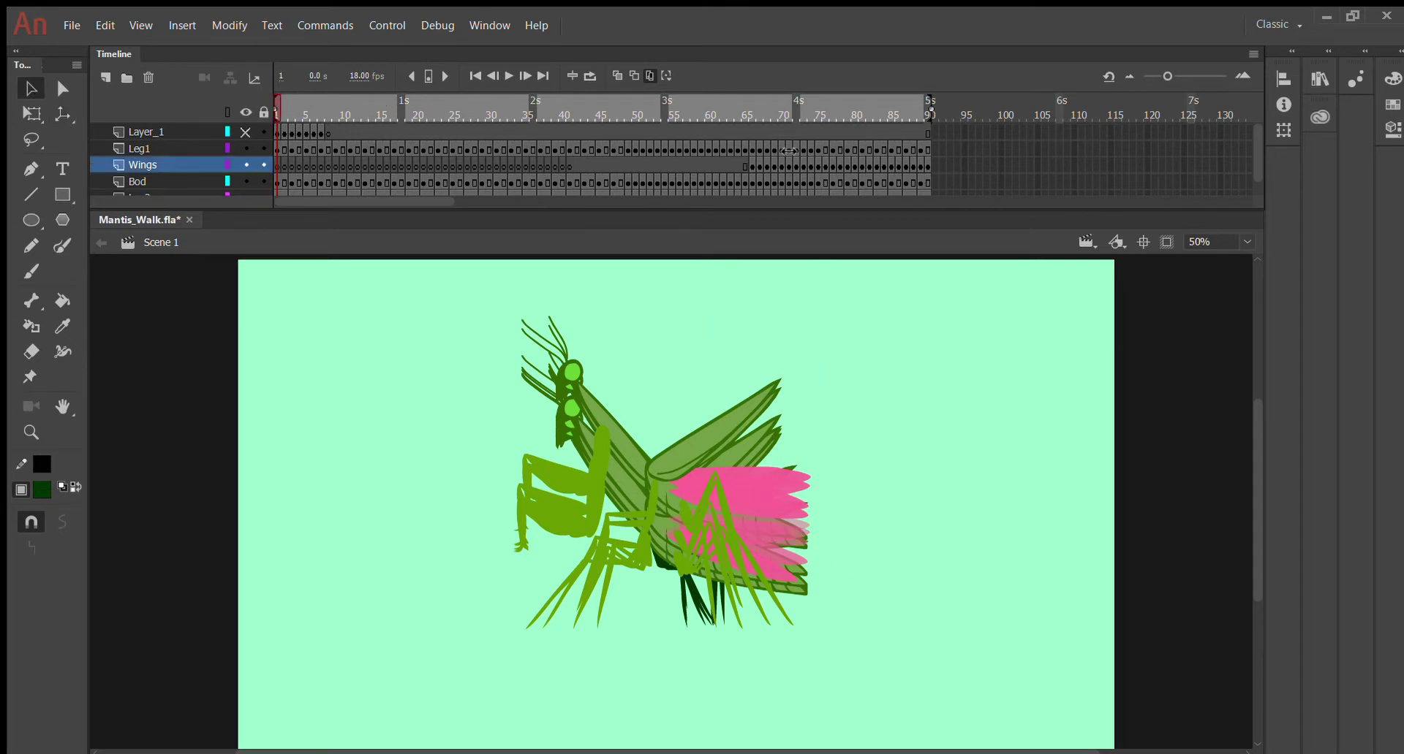
Narrow the multi-frame editing range to frames 66 through 90 and select all the pink wing artwork on the Wings layer
{"action": "left_click", "coordinate": [672, 108]}
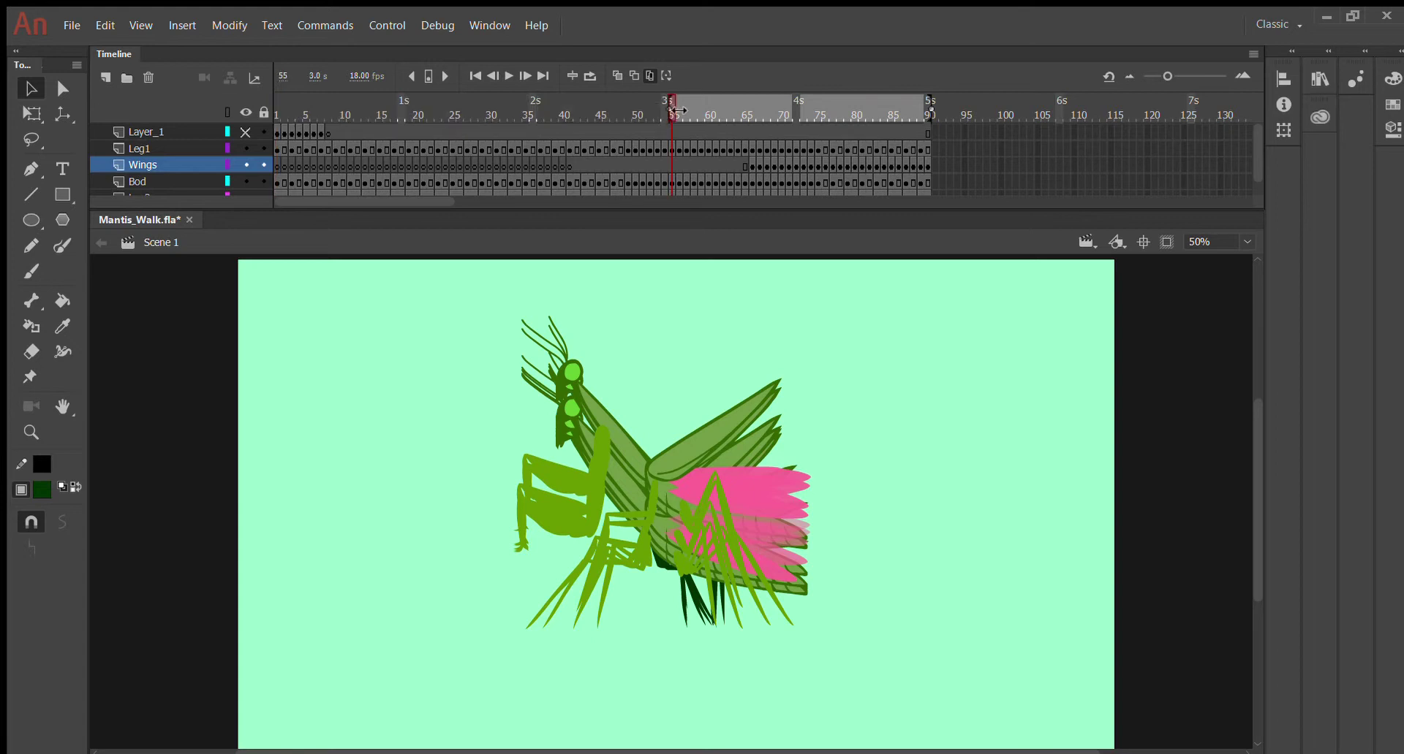
{"action": "left_click", "coordinate": [744, 108]}
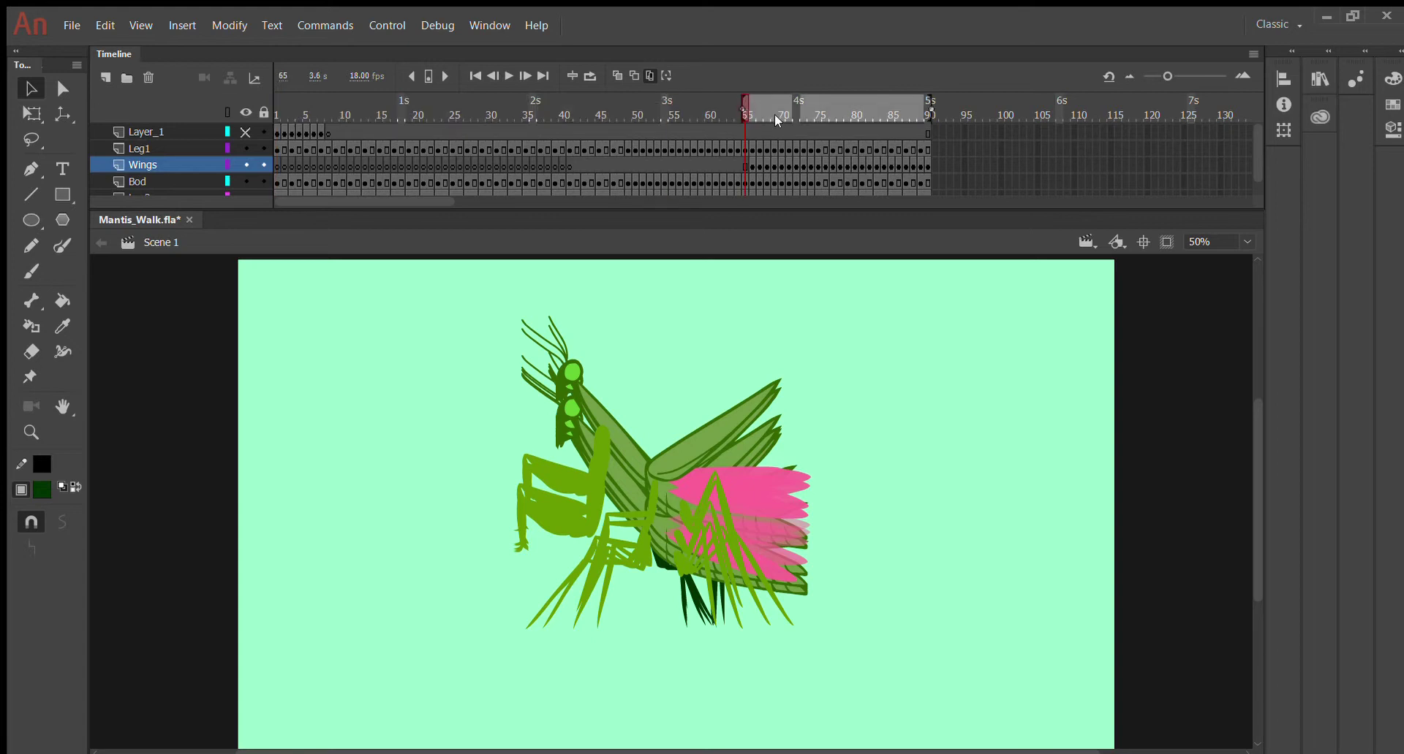
{"action": "left_click", "coordinate": [758, 108]}
{"action": "left_click", "coordinate": [733, 110]}
{"action": "left_click", "coordinate": [754, 113]}
{"action": "left_click", "coordinate": [154, 161]}
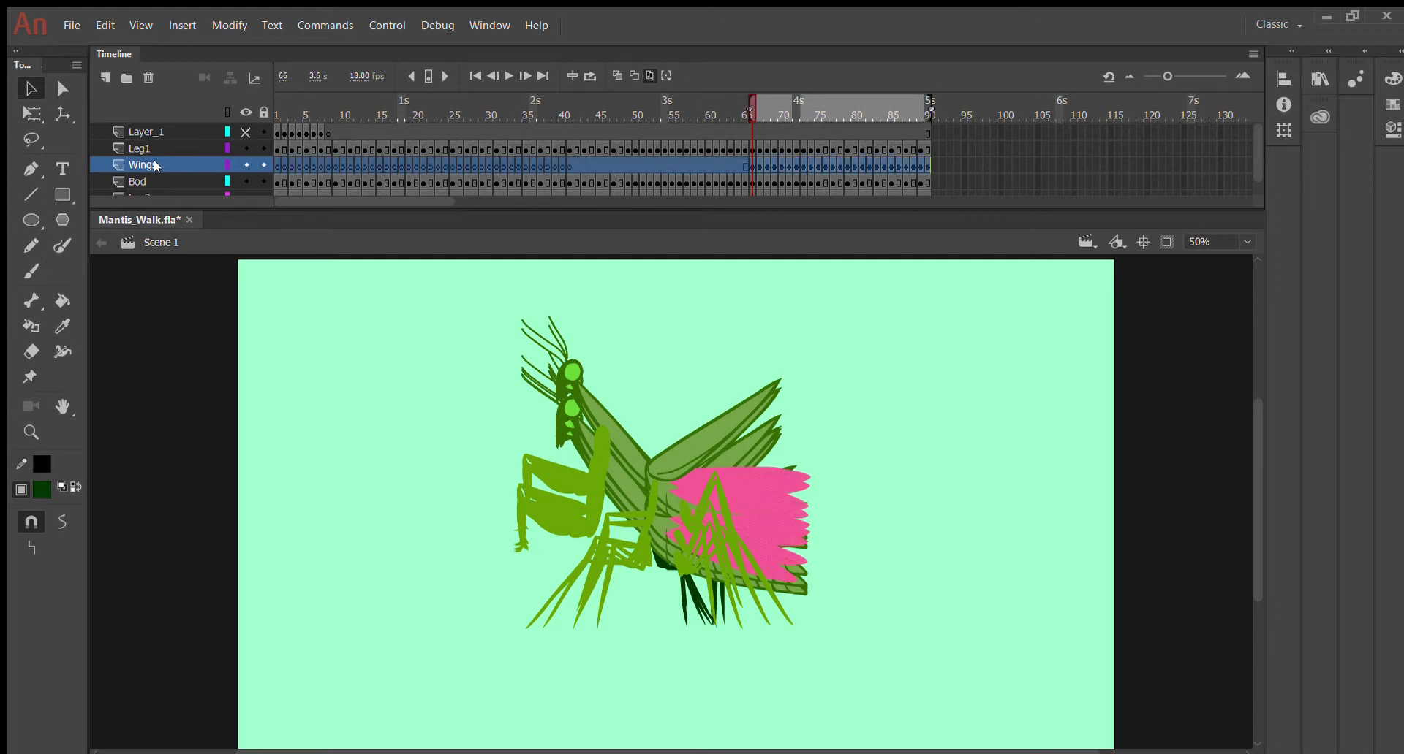
Change the selected wings' fill to semi-transparent teal and deselect them
{"action": "left_click", "coordinate": [36, 491]}
{"action": "left_click", "coordinate": [247, 597]}
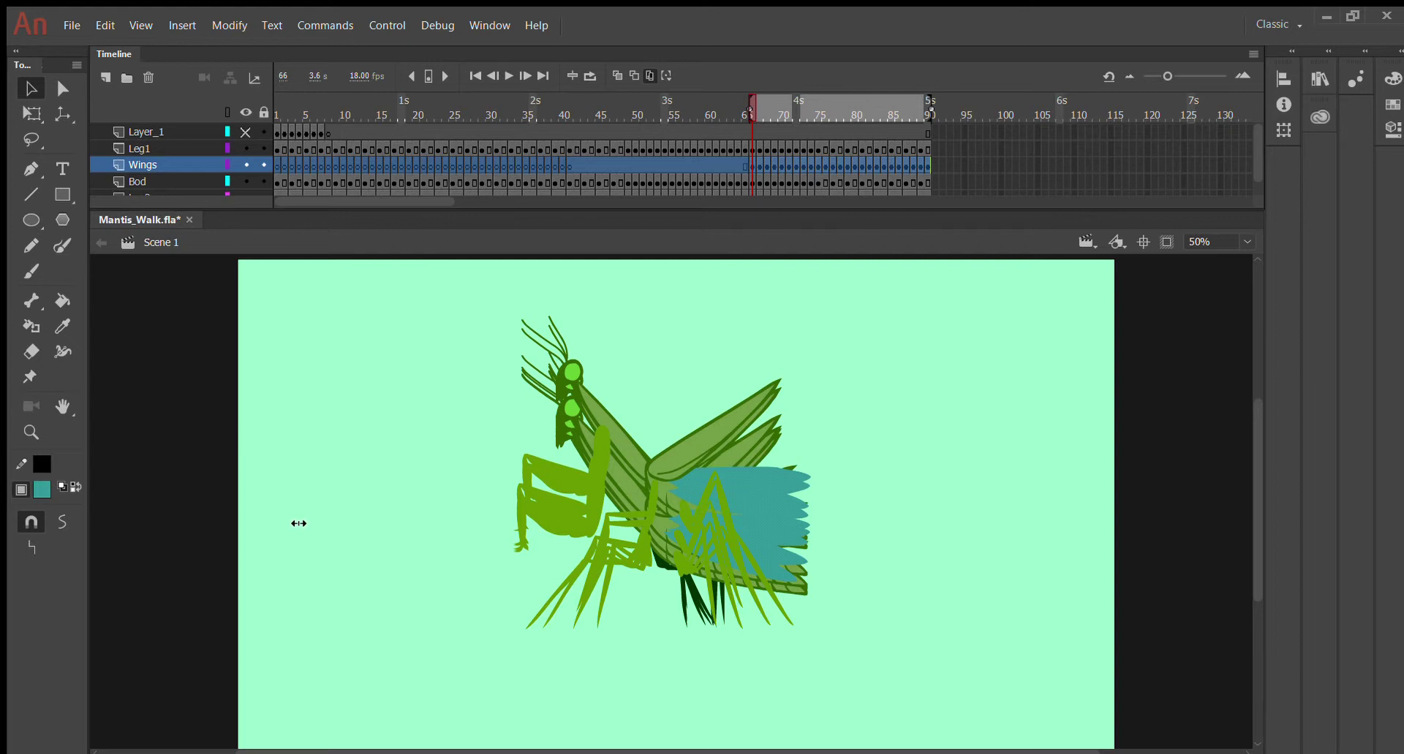
{"action": "left_click", "coordinate": [341, 364]}
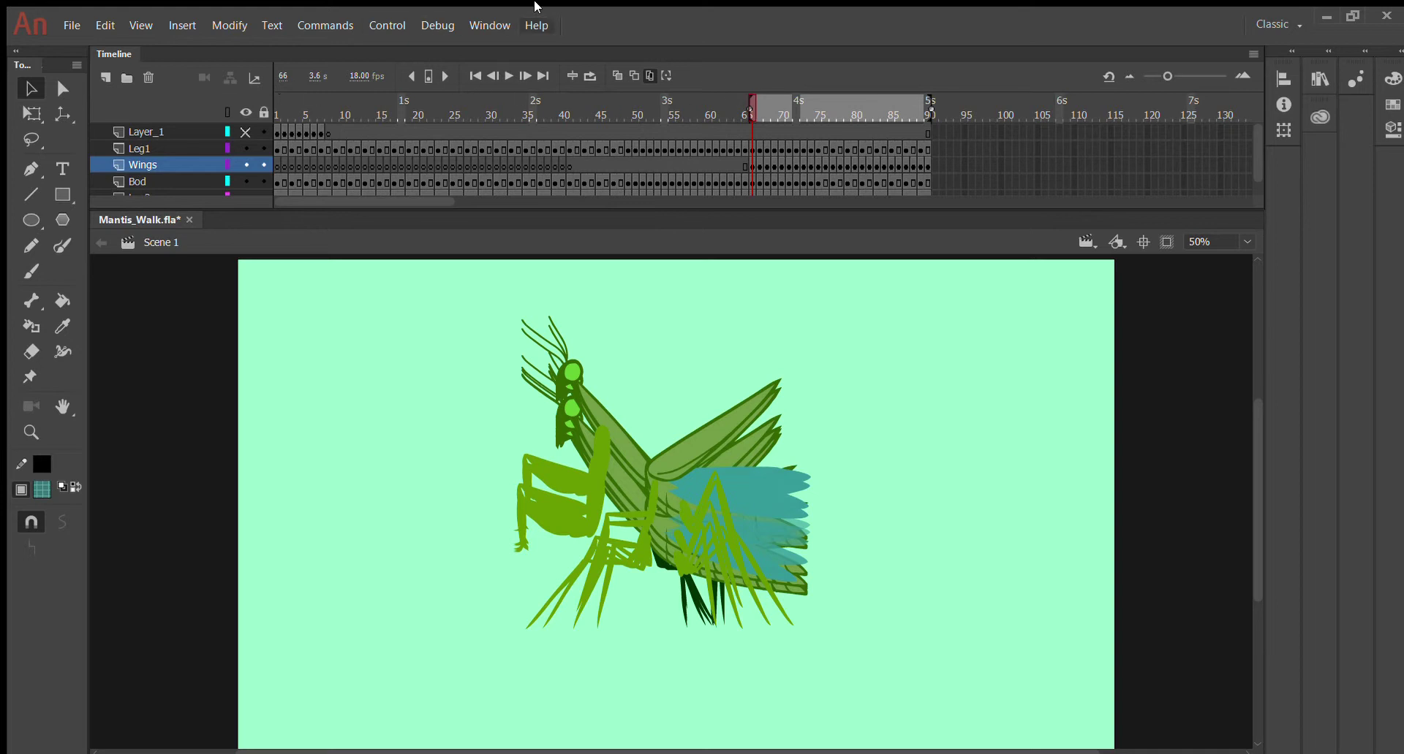
Turn off multi-frame editing, play the animation to check the recolored wings, and return to frame 1
{"action": "left_click", "coordinate": [645, 71]}
{"action": "key", "text": "Return"}
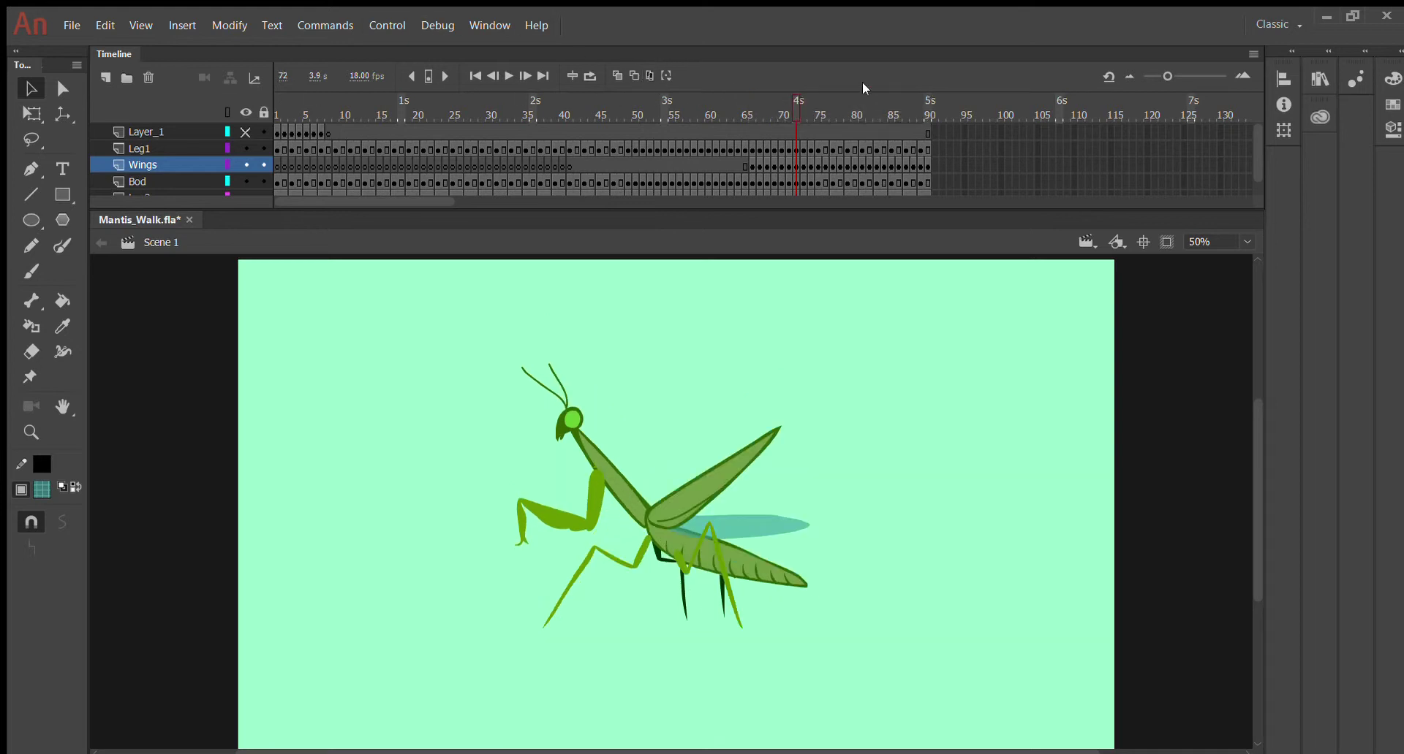
{"action": "key", "text": "Return"}
{"action": "left_click_drag", "start_coordinate": [846, 62], "coordinate": [912, 204]}
{"action": "left_click_drag", "start_coordinate": [818, 231], "coordinate": [2, 497]}
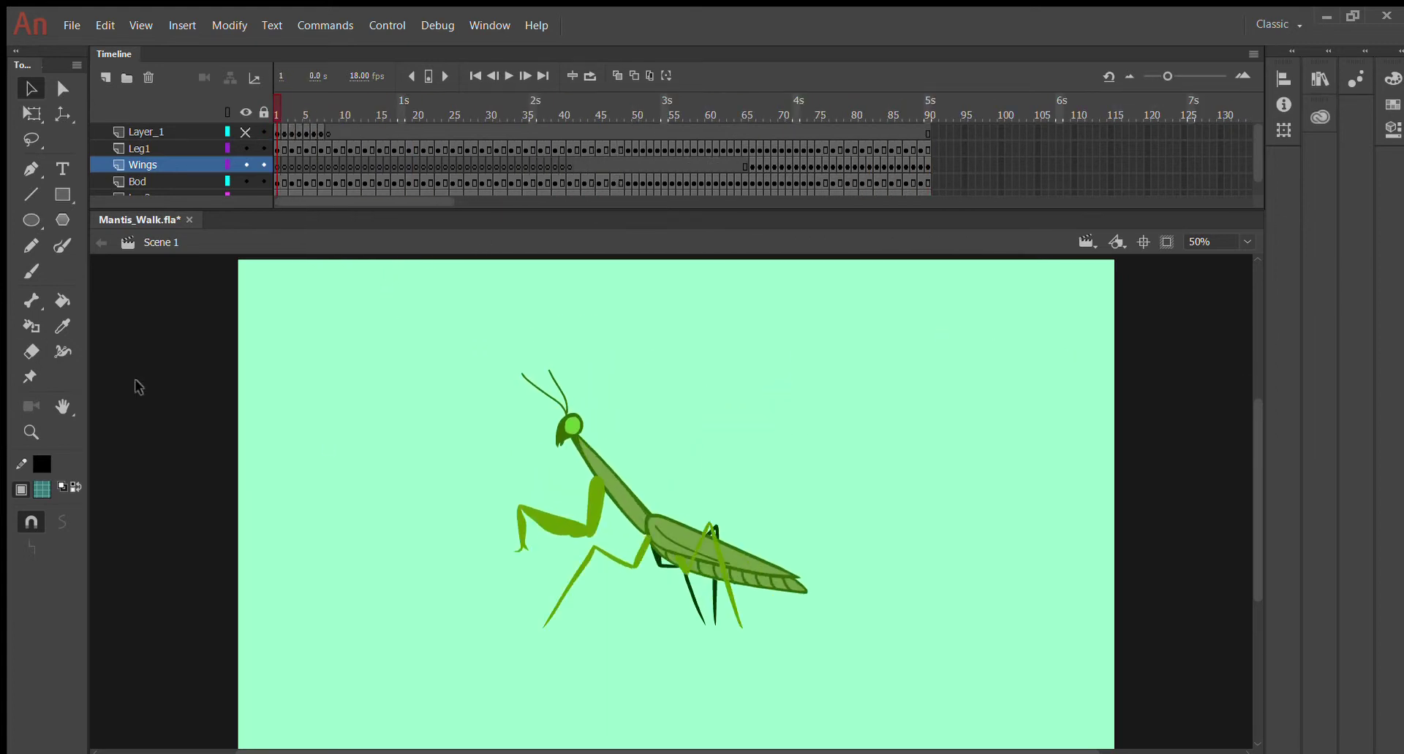
Show and activate Layer_1, go to frame 4 at 100% zoom, and select and deselect the green oval's outline
{"action": "scroll", "coordinate": [135, 388], "scroll_direction": "up", "scroll_amount": 2}
{"action": "scroll", "coordinate": [338, 384], "scroll_direction": "down", "scroll_amount": 2}
{"action": "left_click", "coordinate": [162, 132]}
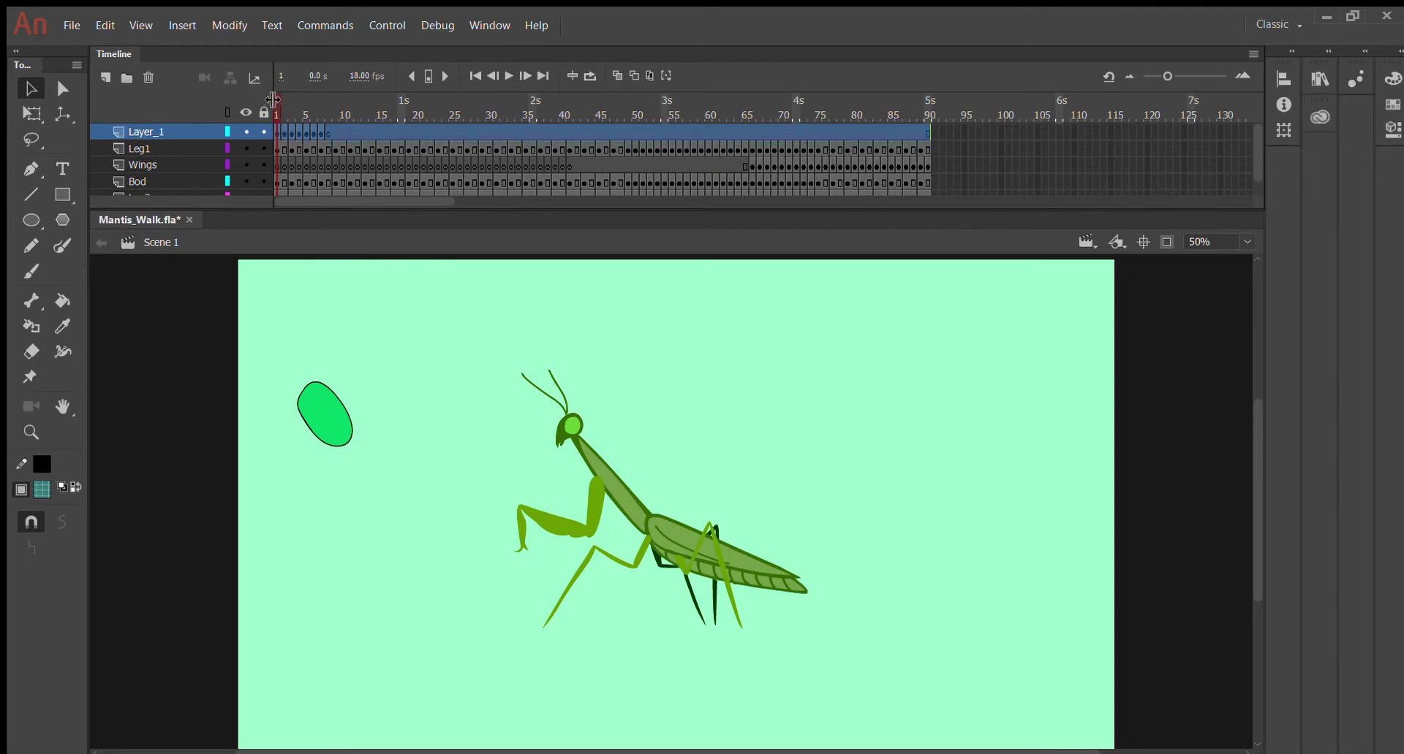
{"action": "mouse_move", "coordinate": [272, 99]}
{"action": "left_mouse_down"}
{"action": "mouse_move", "coordinate": [308, 94]}
{"action": "mouse_move", "coordinate": [293, 95]}
{"action": "left_mouse_up"}
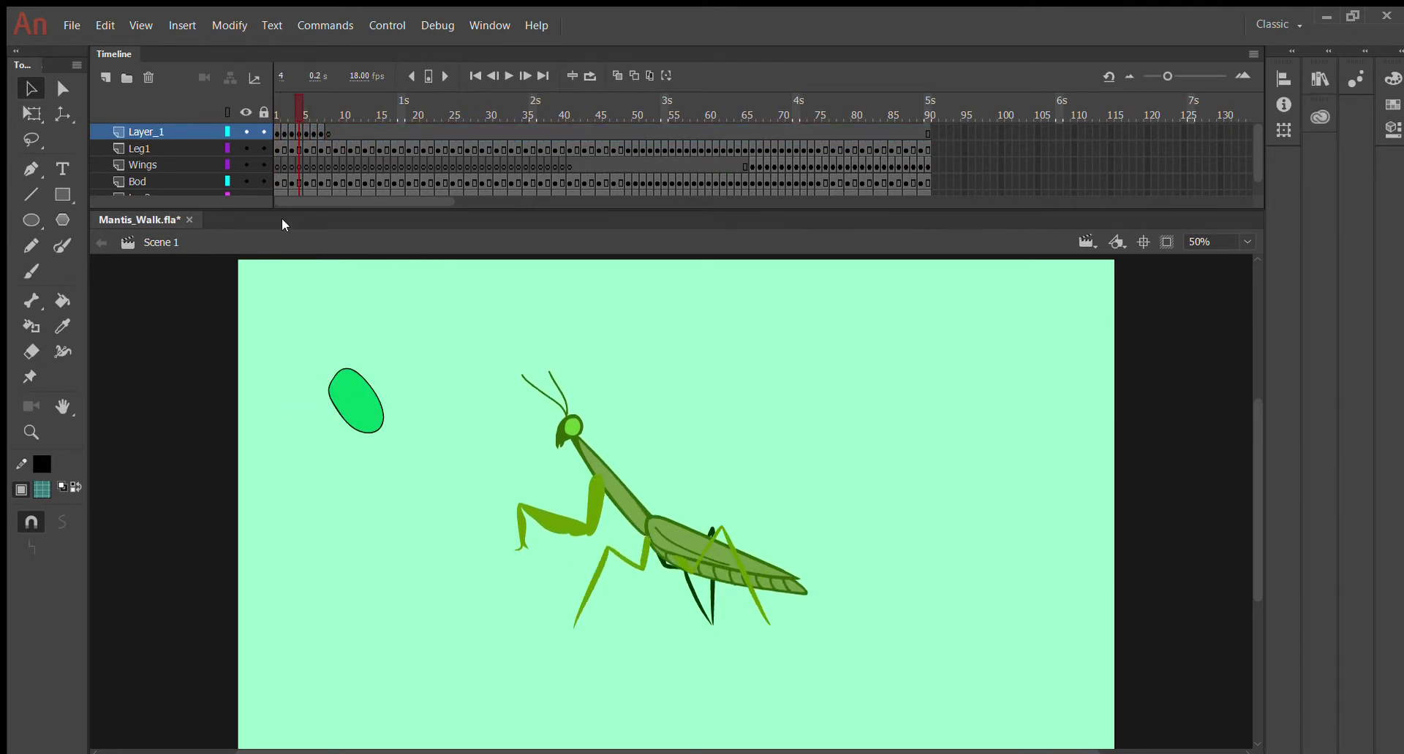
{"action": "key", "text": "ctrl+1"}
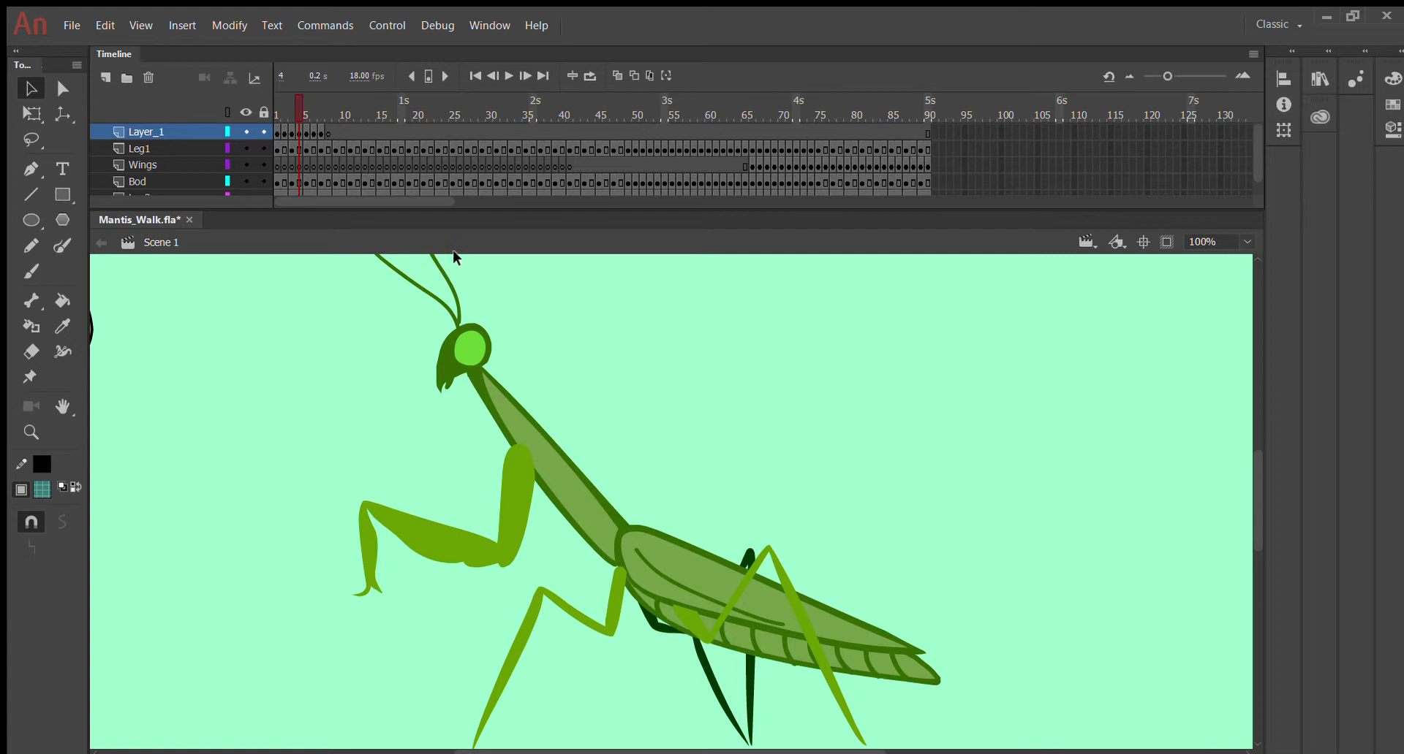
{"action": "left_click_drag", "start_coordinate": [775, 752], "coordinate": [638, 621]}
{"action": "scroll", "coordinate": [413, 396], "scroll_direction": "up", "scroll_amount": 3}
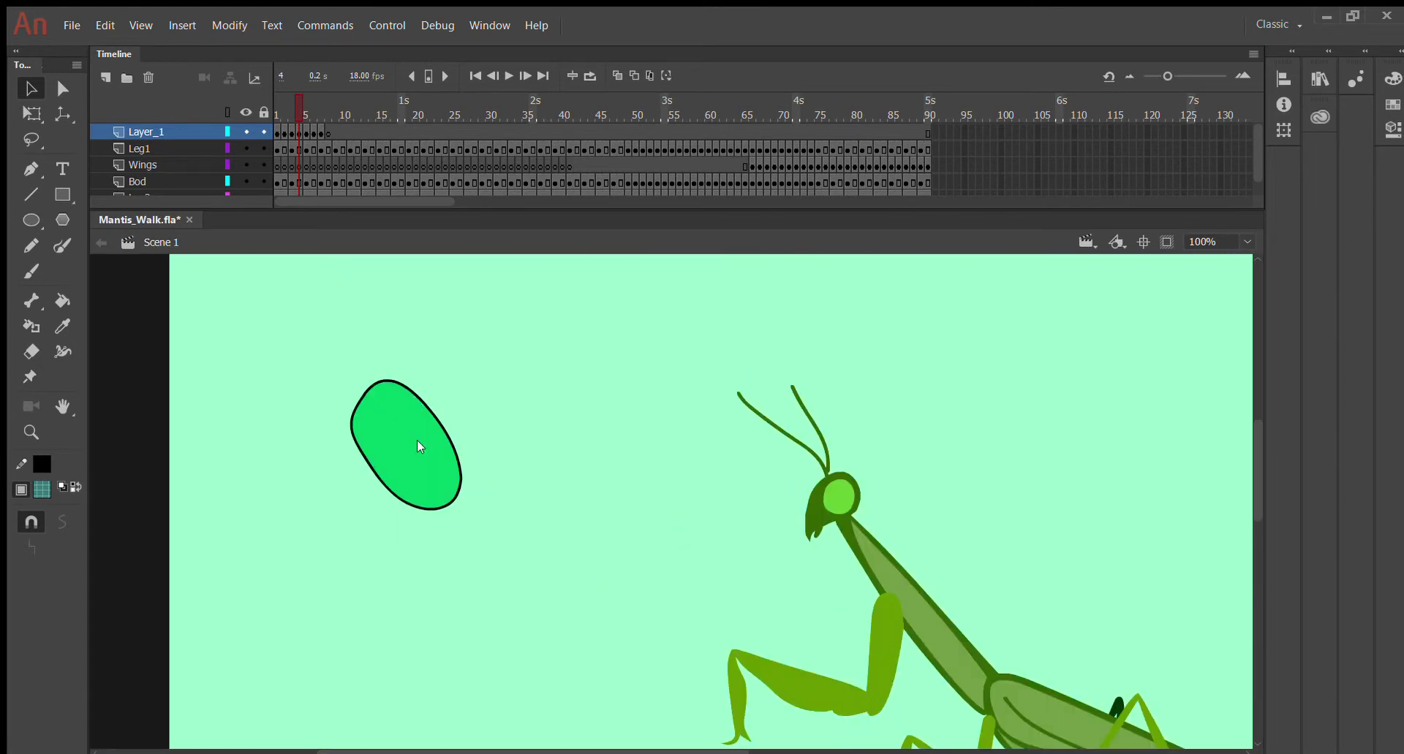
{"action": "left_click", "coordinate": [427, 398]}
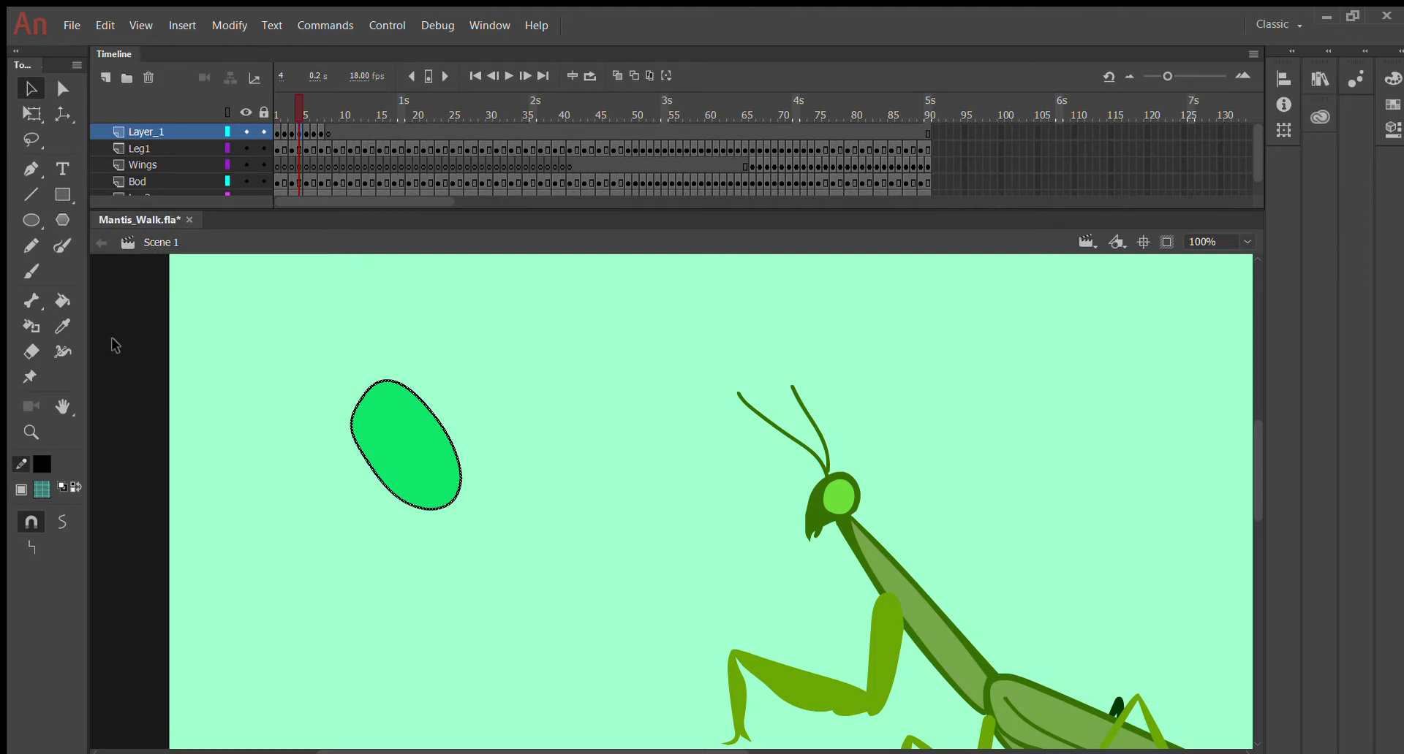
{"action": "left_click", "coordinate": [149, 347]}
{"action": "left_click", "coordinate": [62, 247]}
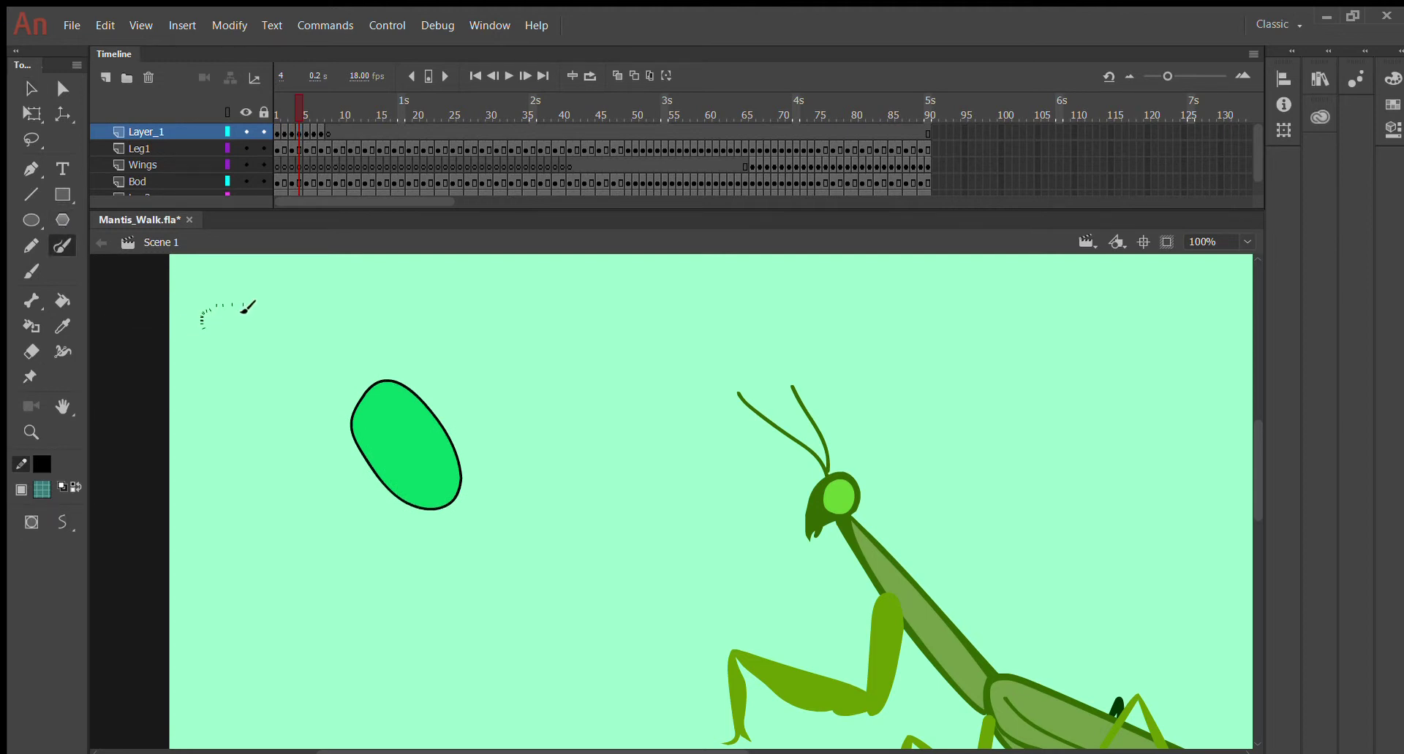
{"action": "left_click_drag", "start_coordinate": [241, 313], "coordinate": [319, 310]}
{"action": "key", "text": "ctrl+z"}
Return to frame 1, turn on looping for frames 1 through 7, and preview the green oval's movement
{"action": "left_click", "coordinate": [62, 301]}
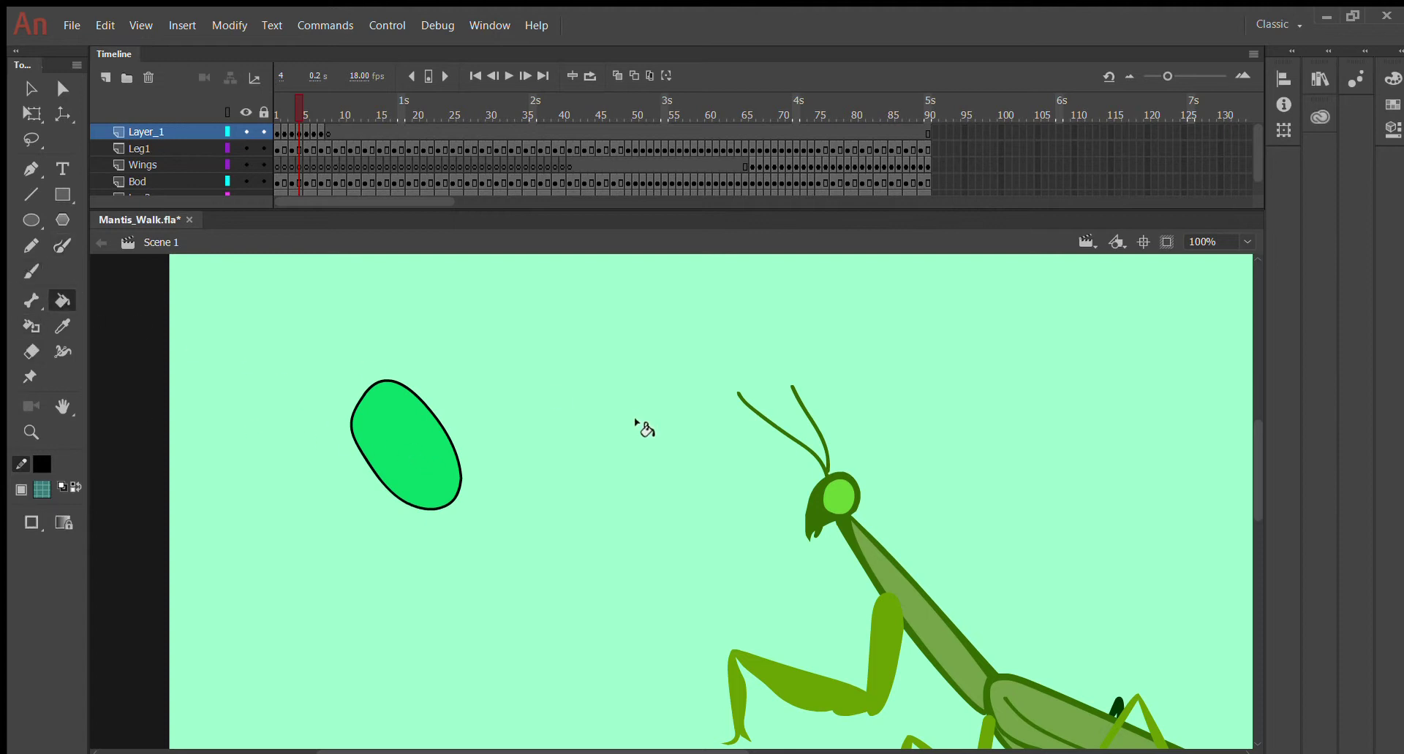
{"action": "left_click_drag", "start_coordinate": [293, 86], "coordinate": [262, 82]}
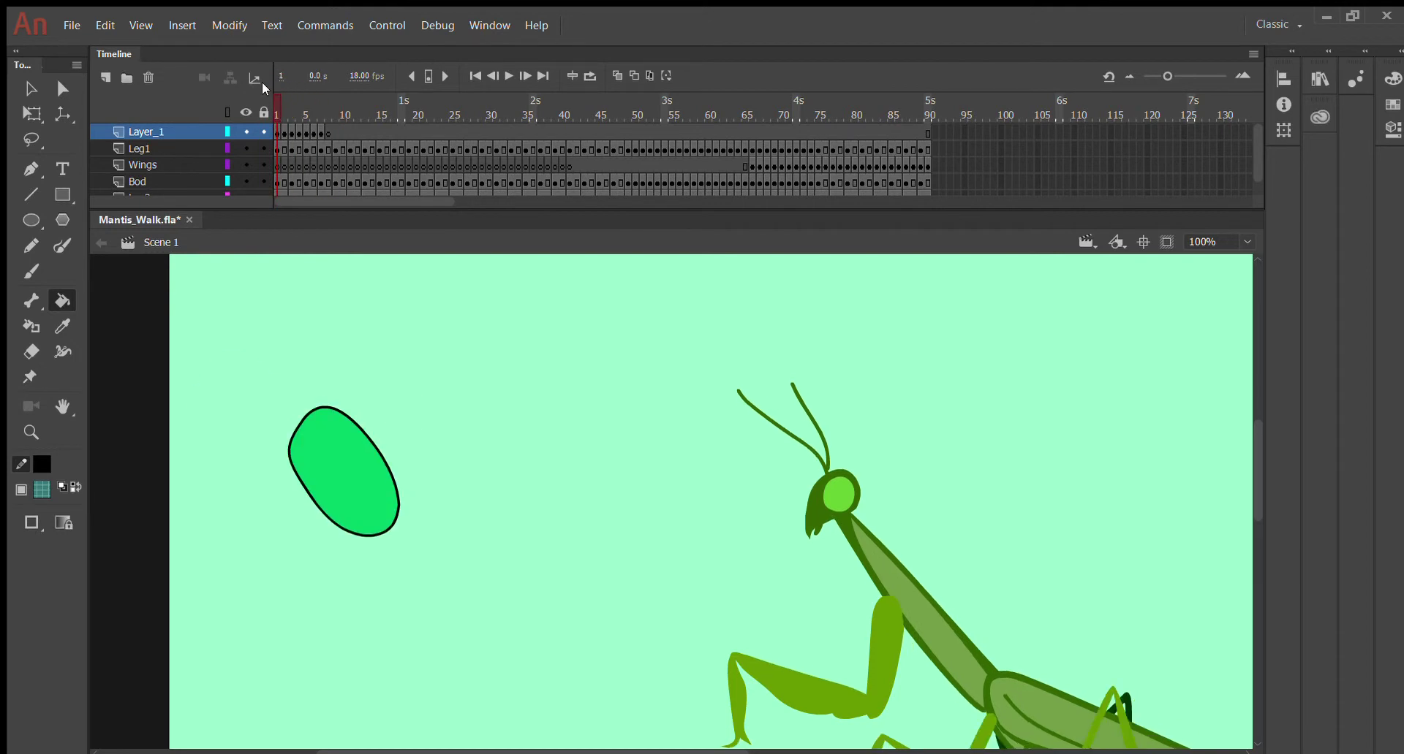
{"action": "left_click", "coordinate": [589, 76]}
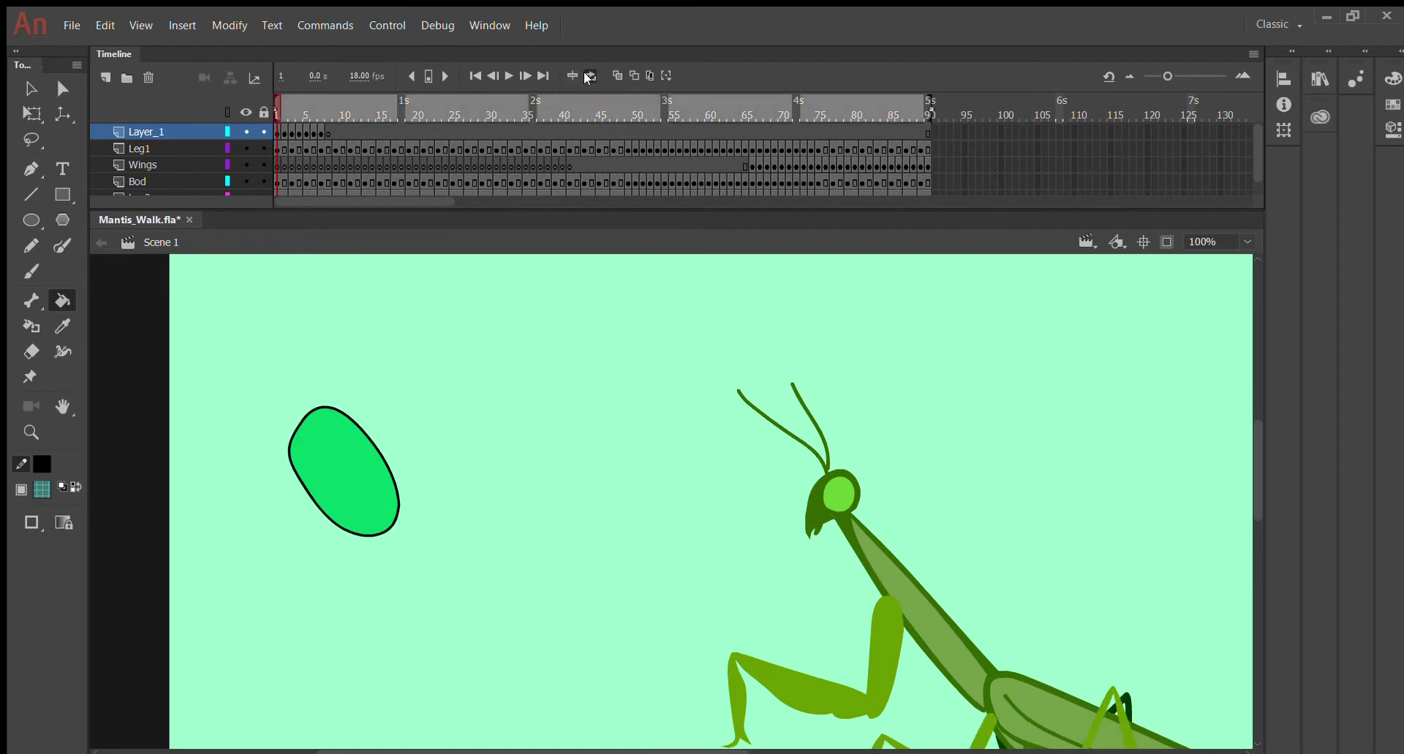
{"action": "left_click_drag", "start_coordinate": [927, 109], "coordinate": [657, 101]}
{"action": "mouse_move", "coordinate": [934, 111]}
{"action": "left_mouse_down"}
{"action": "mouse_move", "coordinate": [263, 114]}
{"action": "mouse_move", "coordinate": [342, 117]}
{"action": "mouse_move", "coordinate": [329, 125]}
{"action": "mouse_move", "coordinate": [330, 114]}
{"action": "left_mouse_up"}
{"action": "key", "text": "Return"}
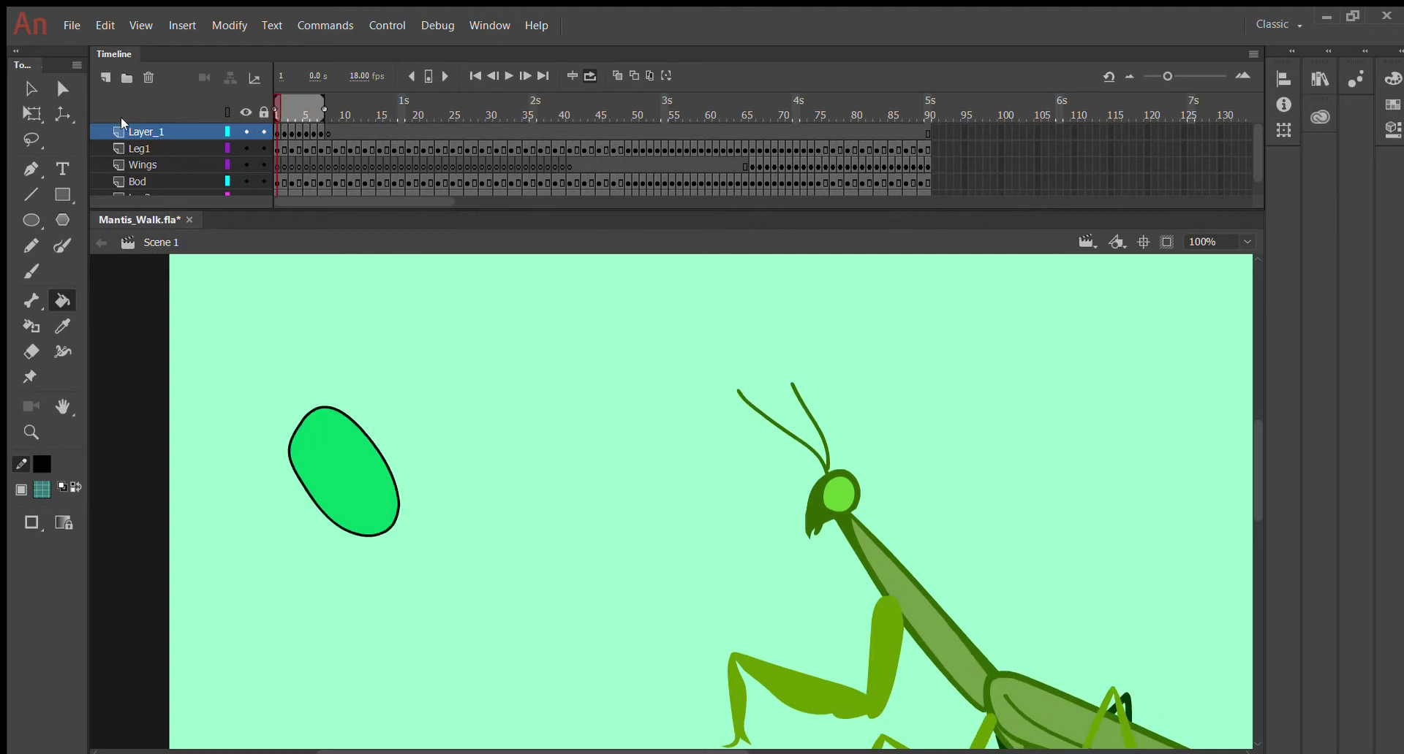
{"action": "left_click", "coordinate": [283, 109]}
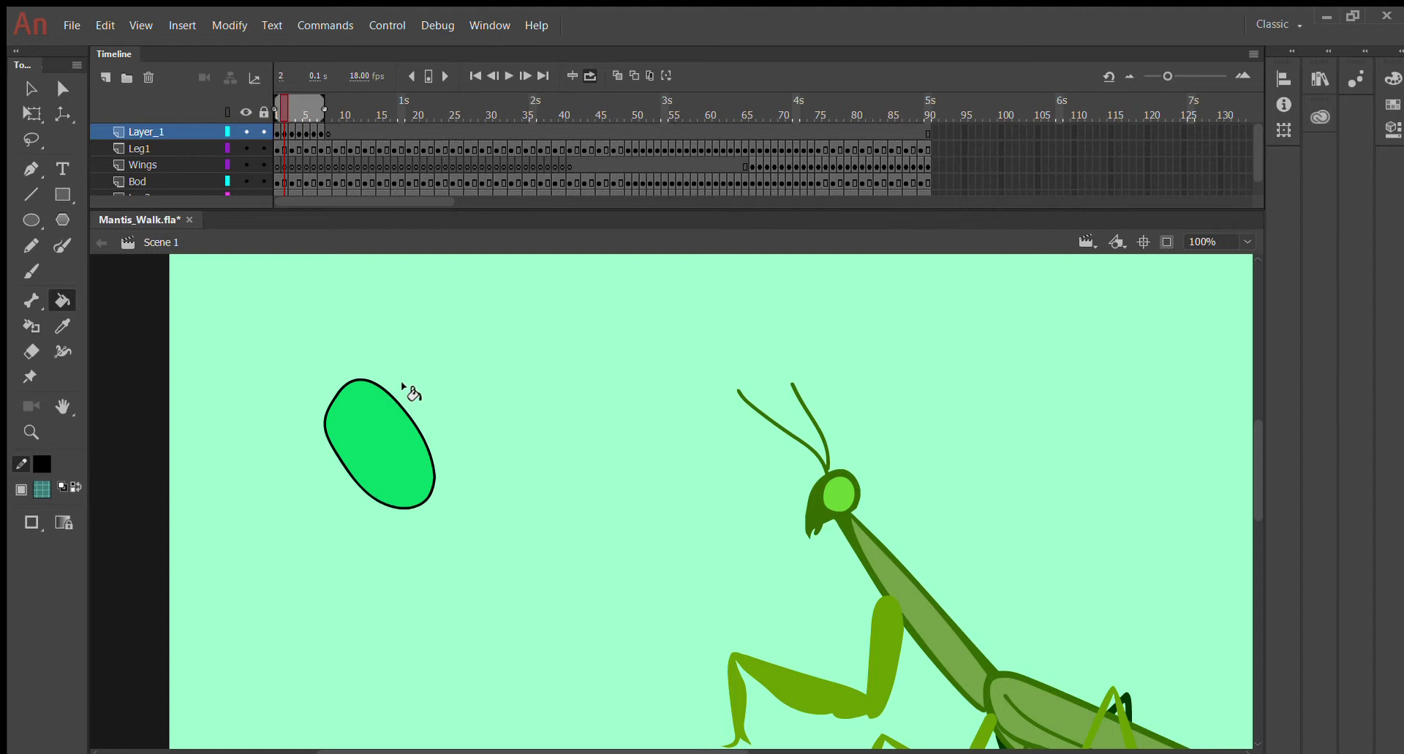
Turn on multi-frame editing for frames 1 through 7 and select those keyframes on Layer_1
{"action": "left_click", "coordinate": [650, 74]}
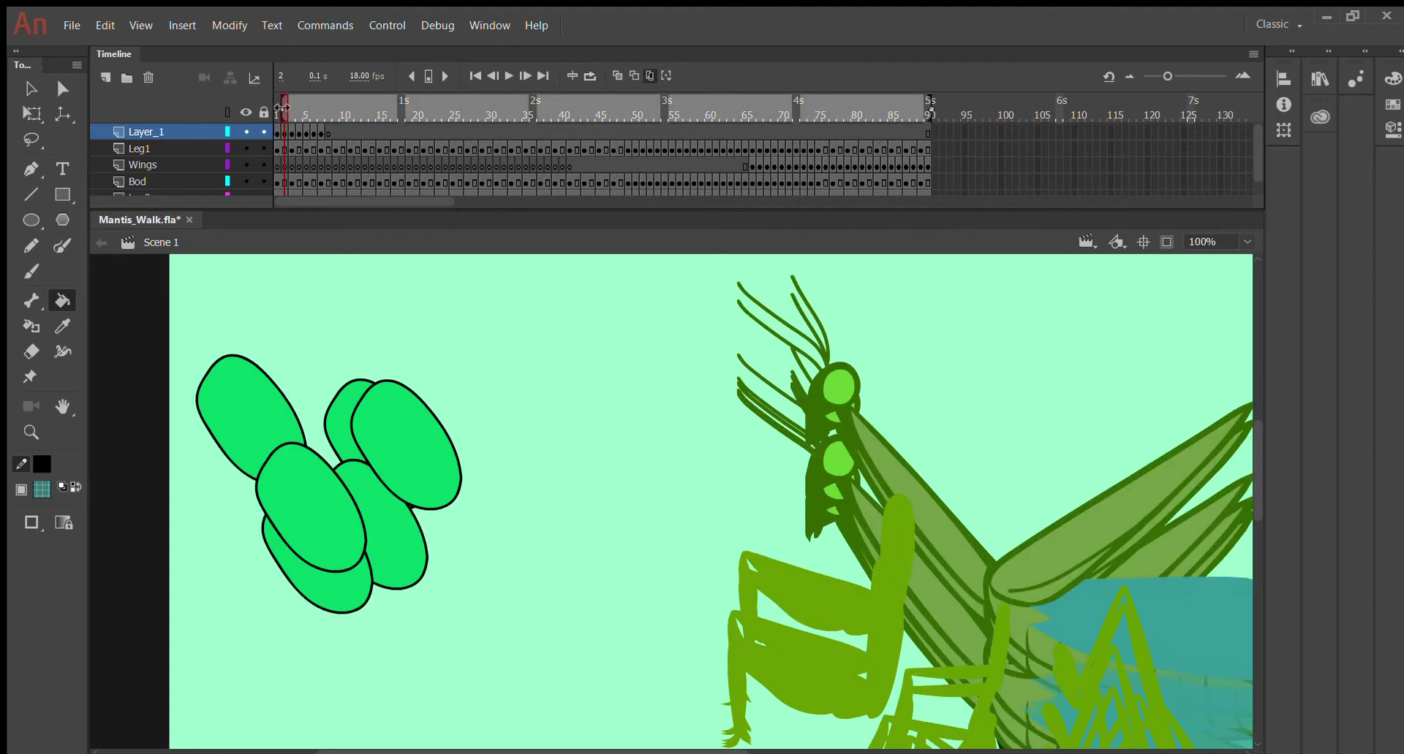
{"action": "left_click_drag", "start_coordinate": [930, 108], "coordinate": [324, 117]}
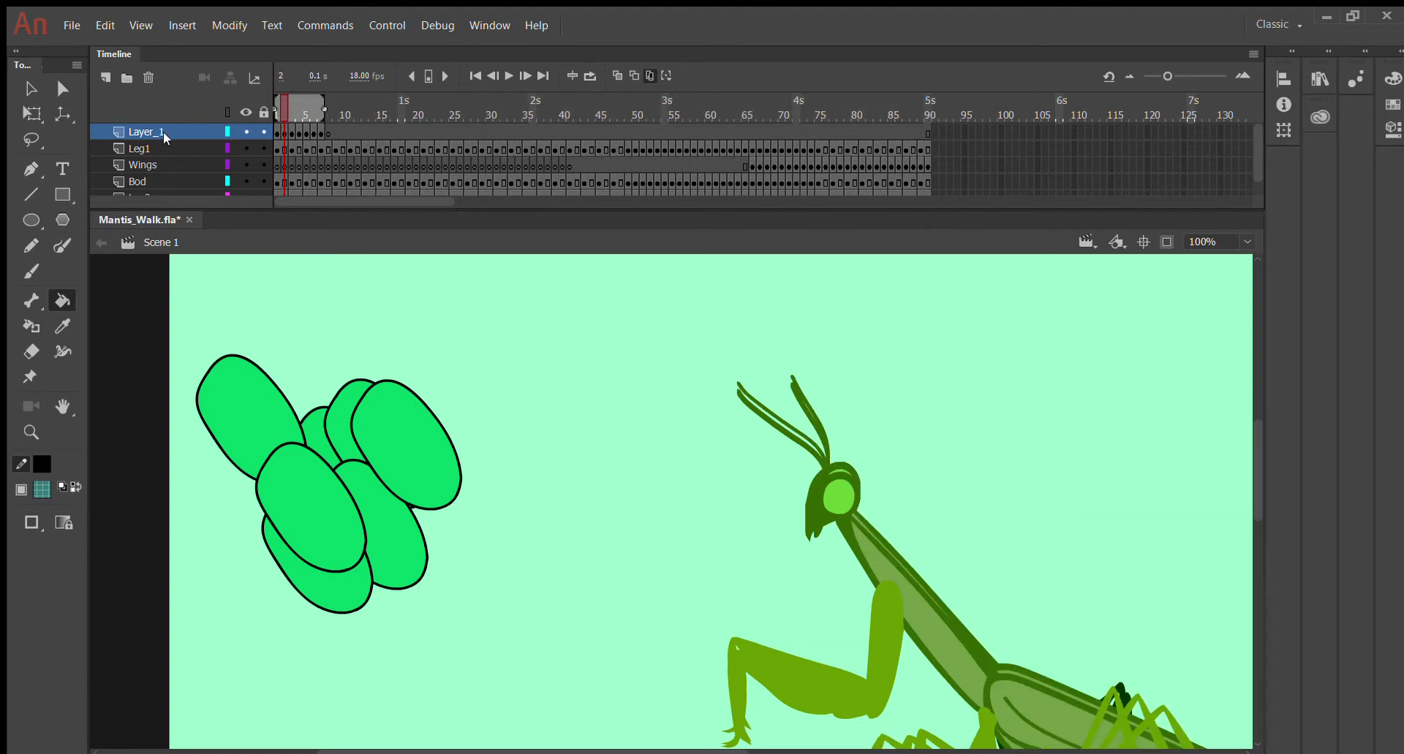
{"action": "left_click", "coordinate": [277, 132]}
{"action": "left_click_drag", "start_coordinate": [285, 130], "coordinate": [322, 131]}
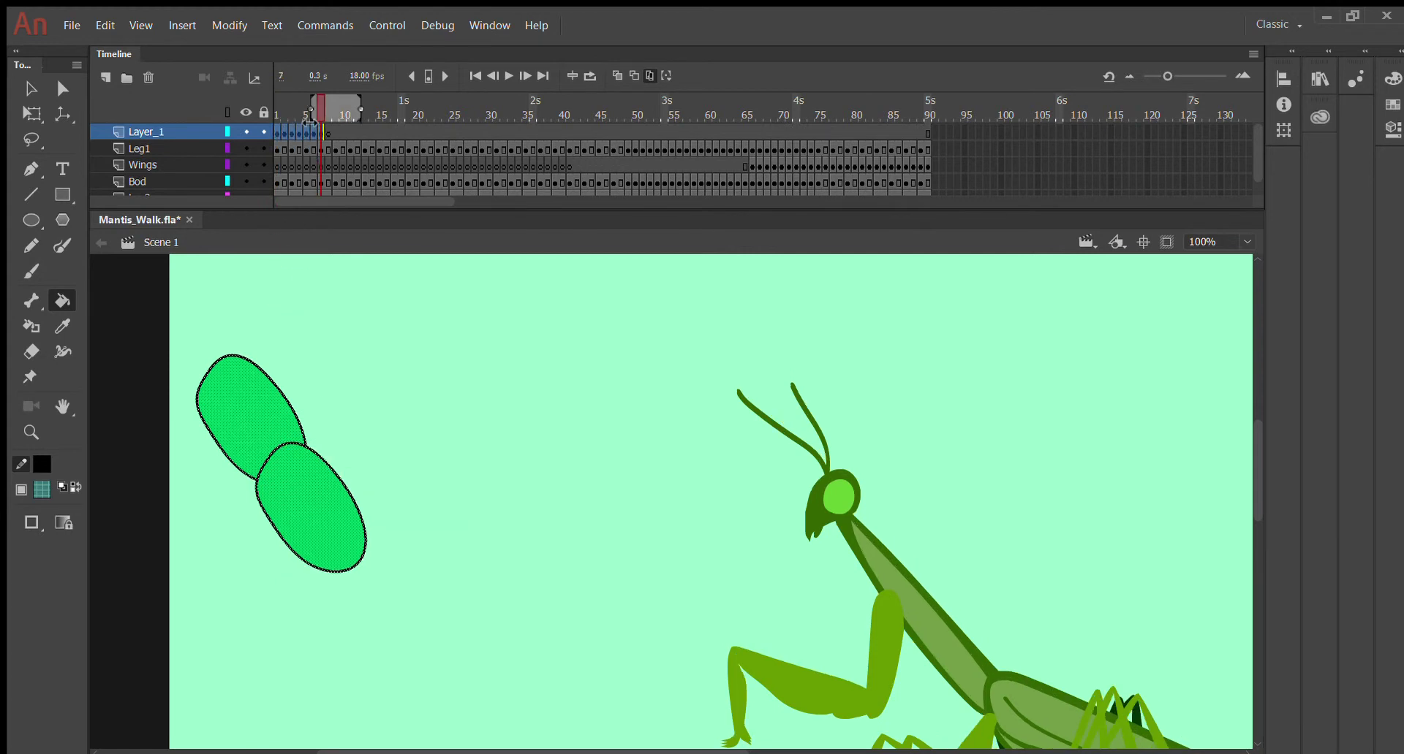
{"action": "left_click", "coordinate": [297, 130]}
{"action": "left_click", "coordinate": [275, 127]}
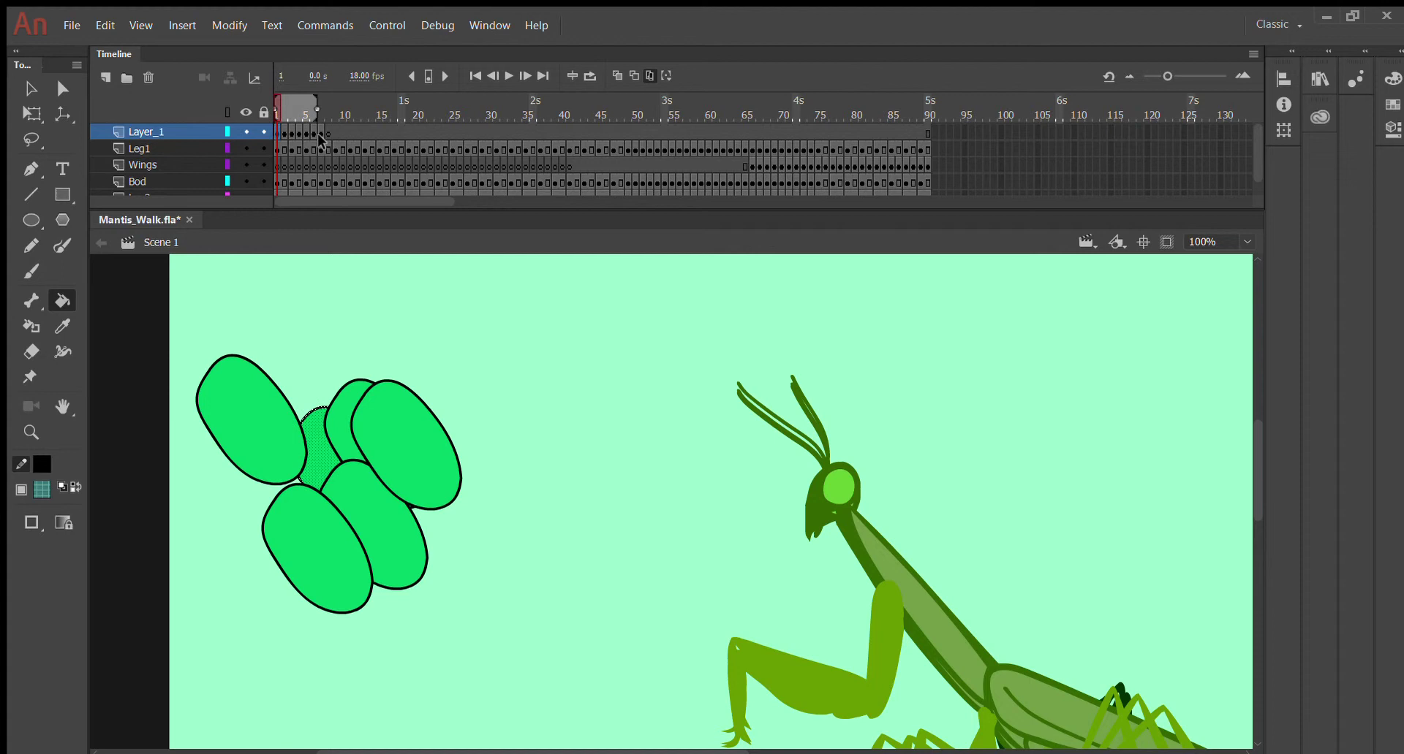
{"action": "left_click", "coordinate": [319, 131]}
{"action": "left_click", "coordinate": [275, 132], "text": "shift"}
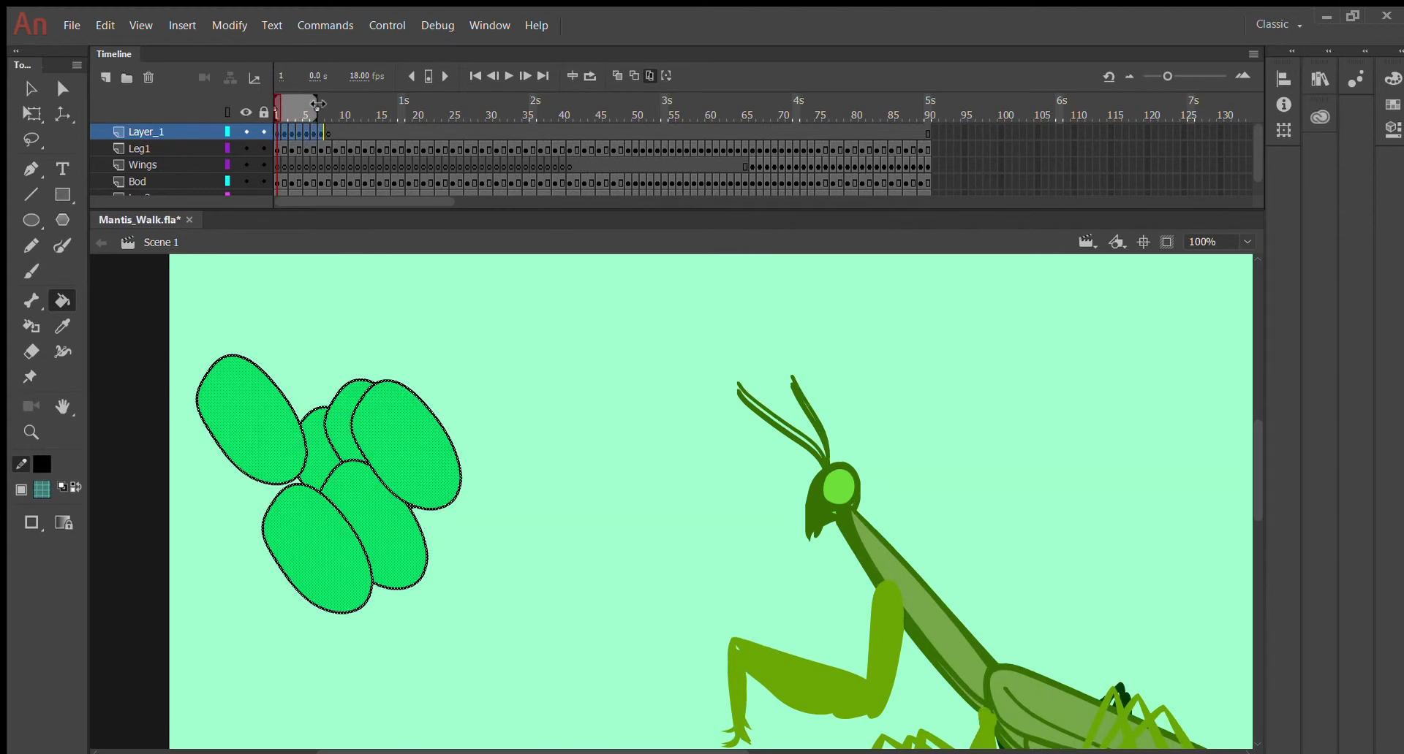
{"action": "left_click_drag", "start_coordinate": [317, 108], "coordinate": [325, 108]}
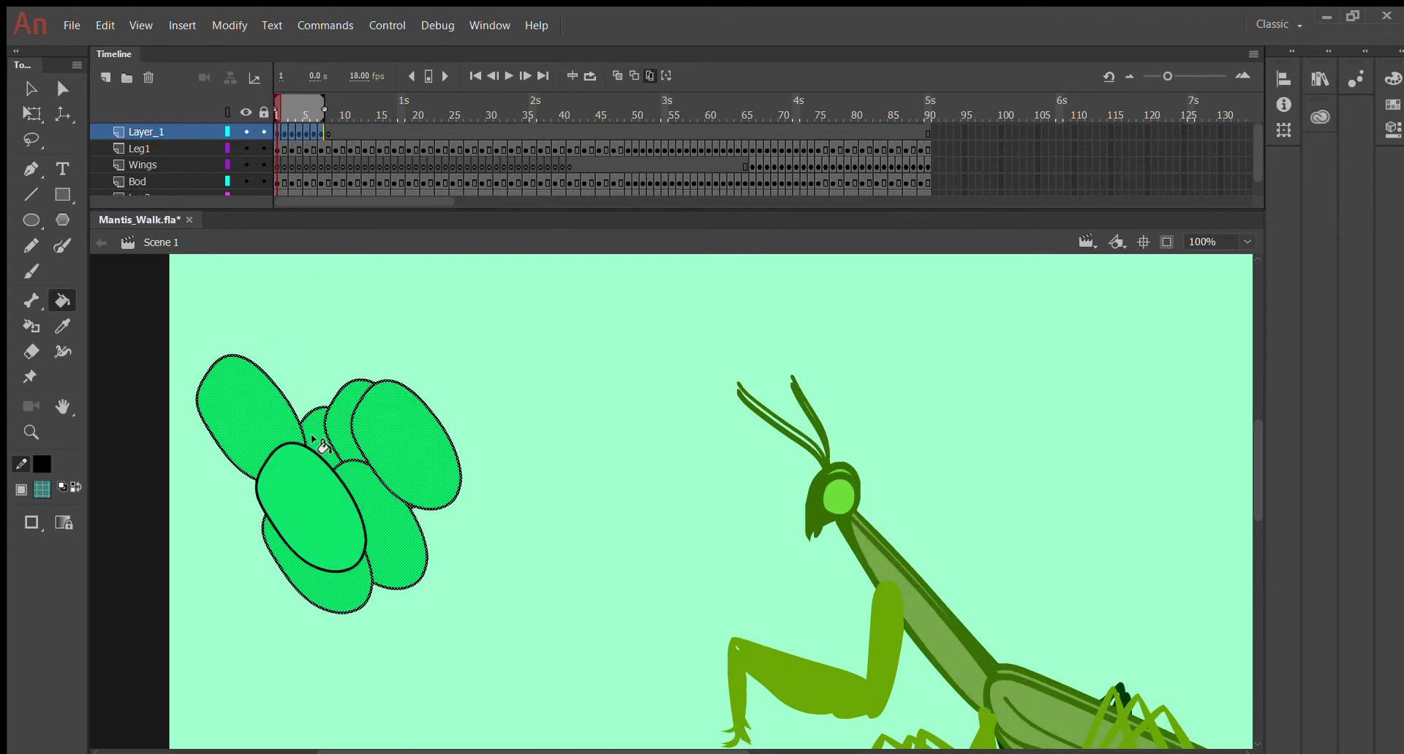
Select the ovals from all seven frames, fill them with semi-transparent teal using the Paint Bucket, and deselect them
{"action": "left_click", "coordinate": [22, 86]}
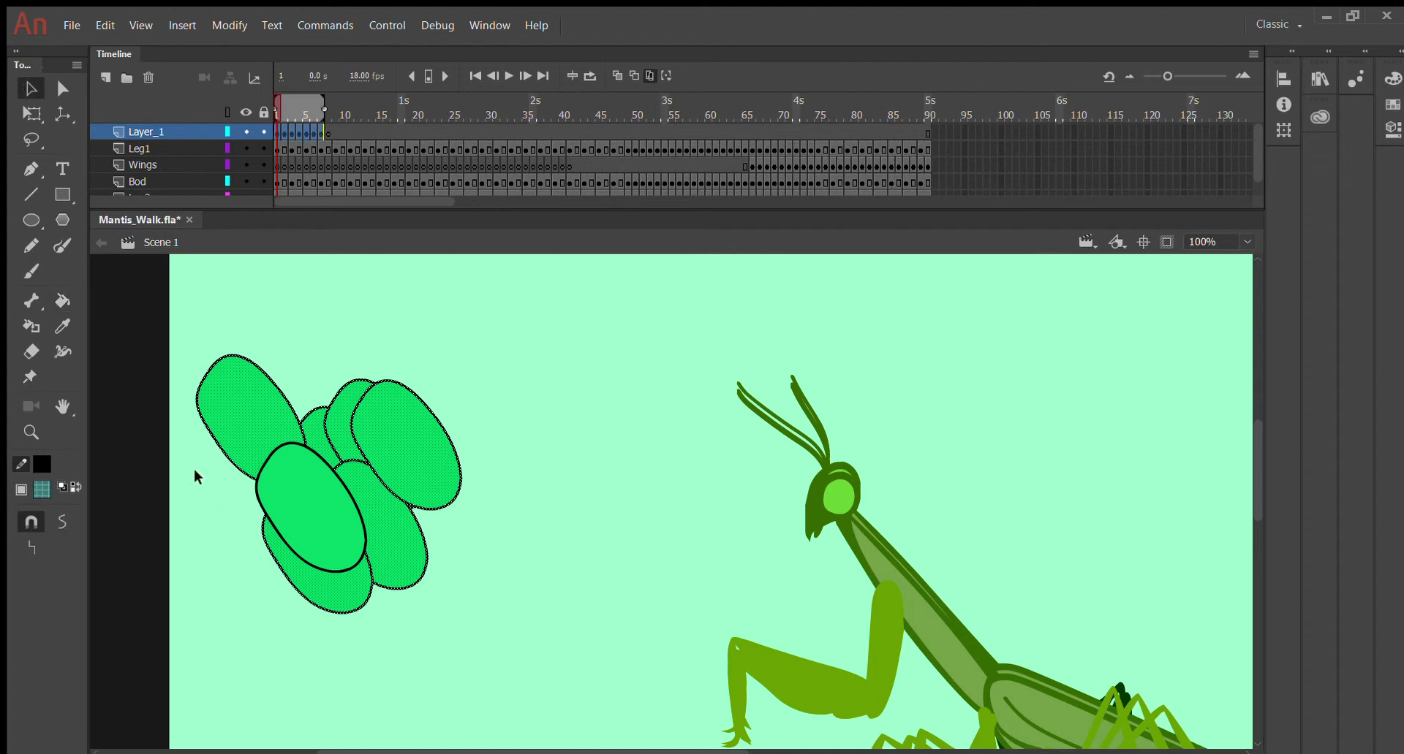
{"action": "mouse_move", "coordinate": [160, 330]}
{"action": "left_mouse_down"}
{"action": "mouse_move", "coordinate": [208, 415]}
{"action": "mouse_move", "coordinate": [510, 614]}
{"action": "mouse_move", "coordinate": [535, 665]}
{"action": "left_mouse_up"}
{"action": "left_click", "coordinate": [69, 302]}
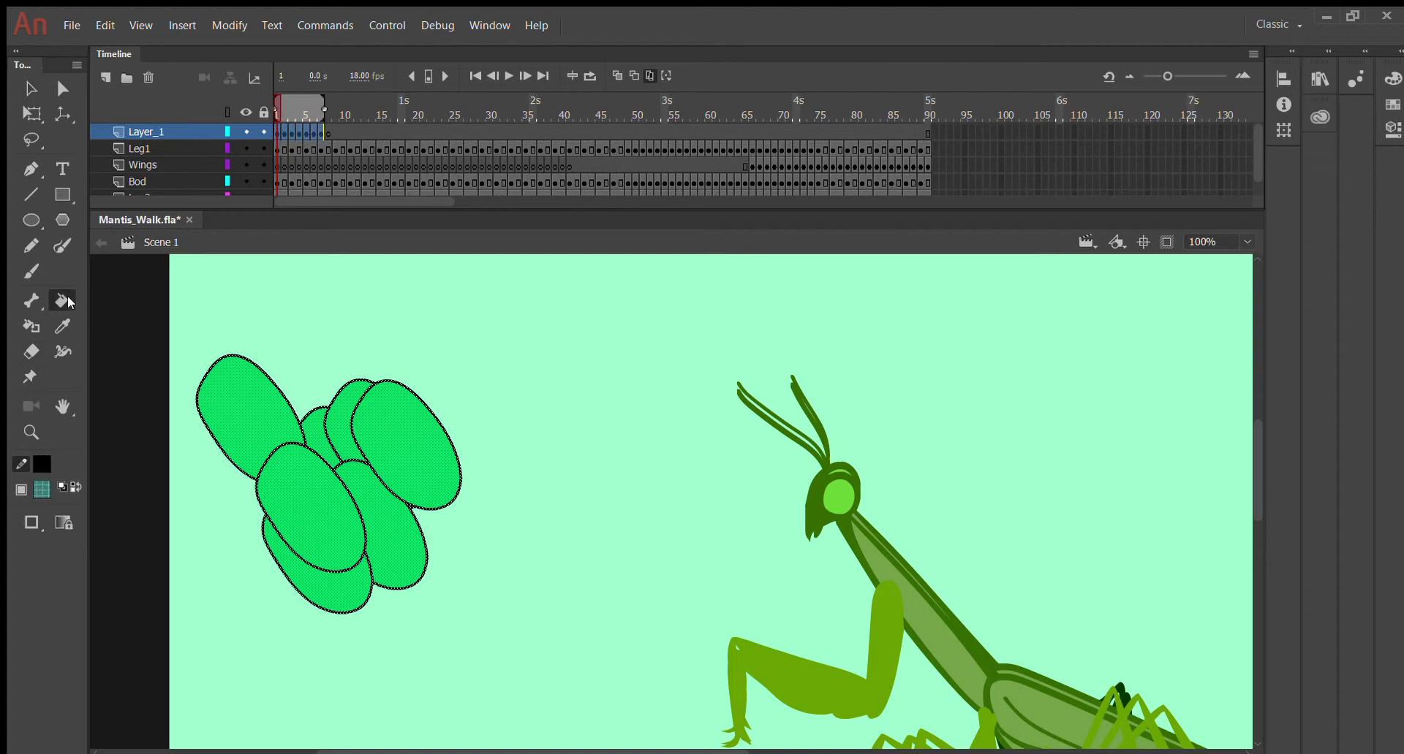
{"action": "left_click", "coordinate": [321, 491]}
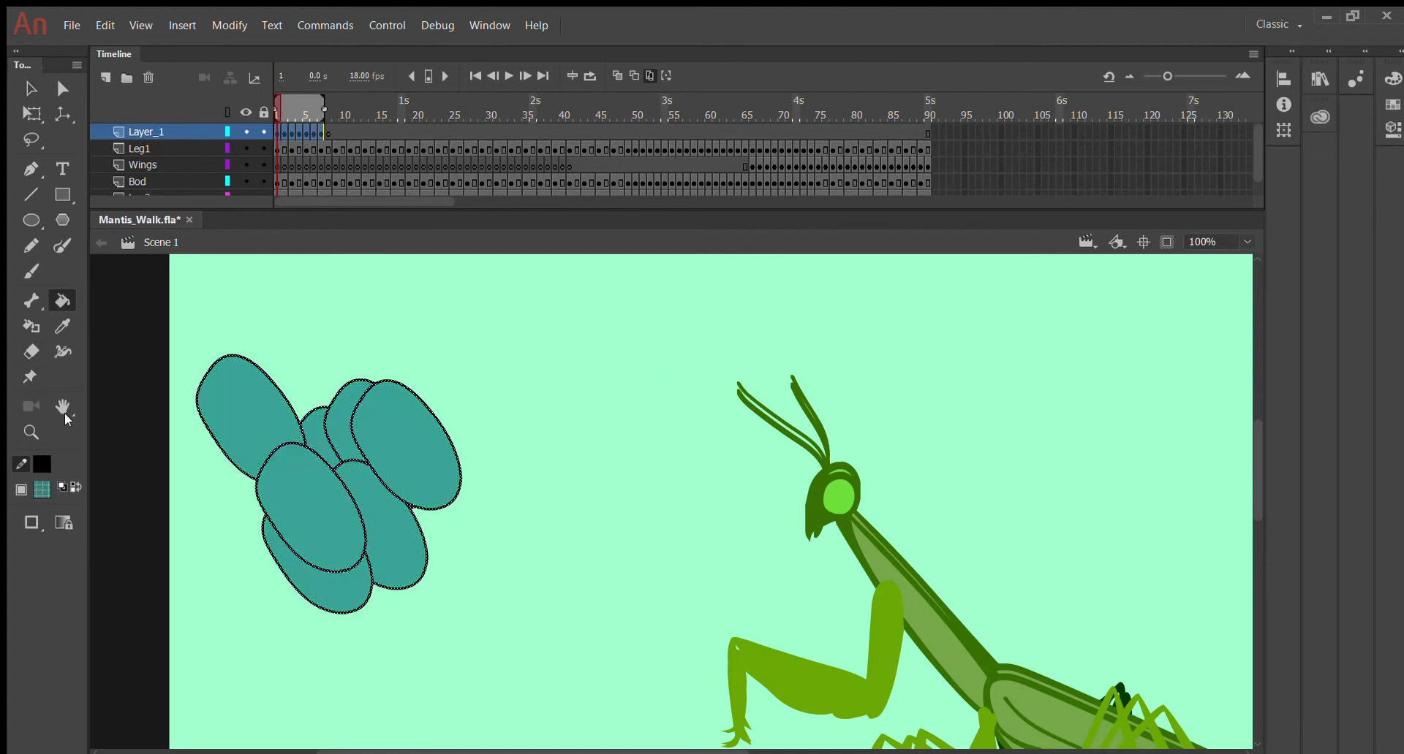
{"action": "left_click", "coordinate": [31, 88]}
{"action": "left_click", "coordinate": [338, 292]}
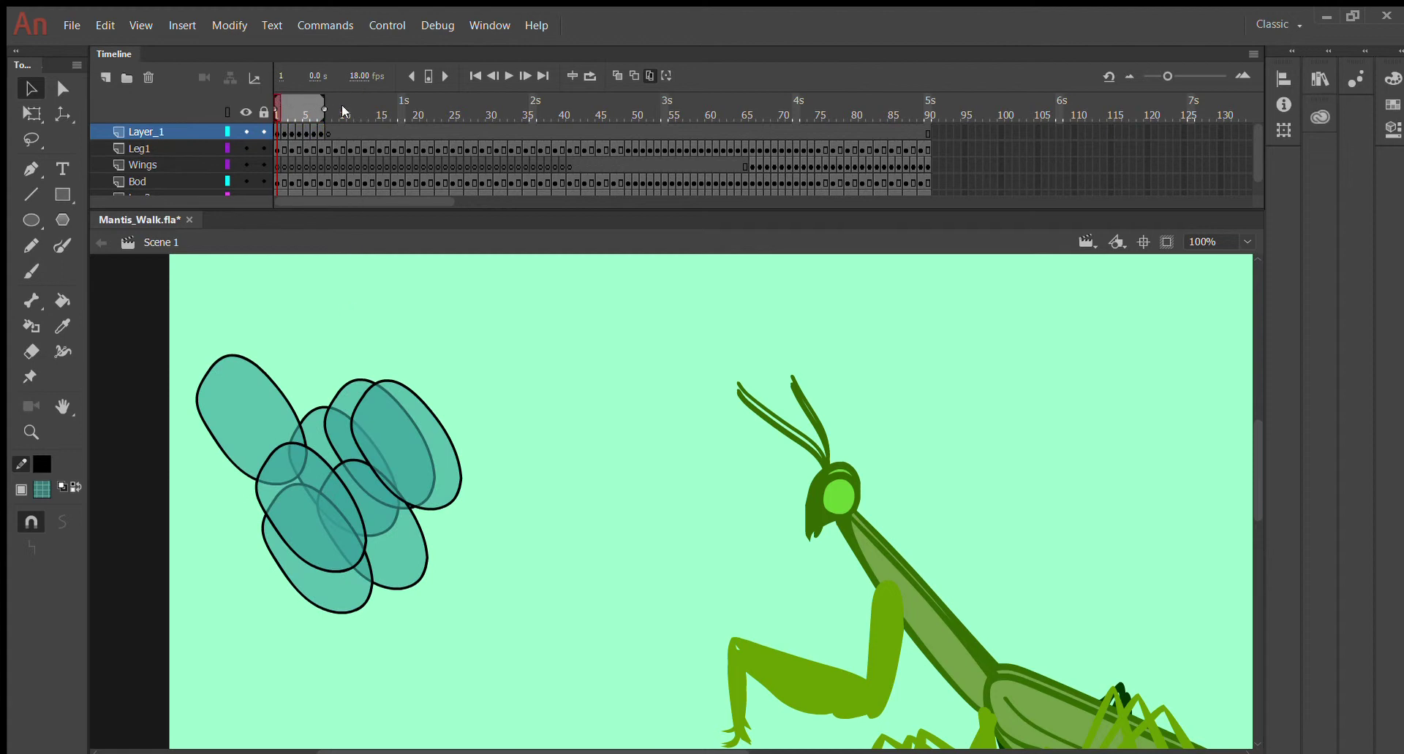
Delete the teal fills of all seven ovals one by one, keeping their black outlines
{"action": "mouse_move", "coordinate": [282, 93]}
{"action": "left_mouse_down"}
{"action": "mouse_move", "coordinate": [336, 104]}
{"action": "mouse_move", "coordinate": [273, 100]}
{"action": "left_mouse_up"}
{"action": "left_click", "coordinate": [38, 491]}
{"action": "left_click", "coordinate": [249, 408]}
{"action": "key", "text": "Delete"}
{"action": "left_click", "coordinate": [322, 573]}
{"action": "key", "text": "Delete"}
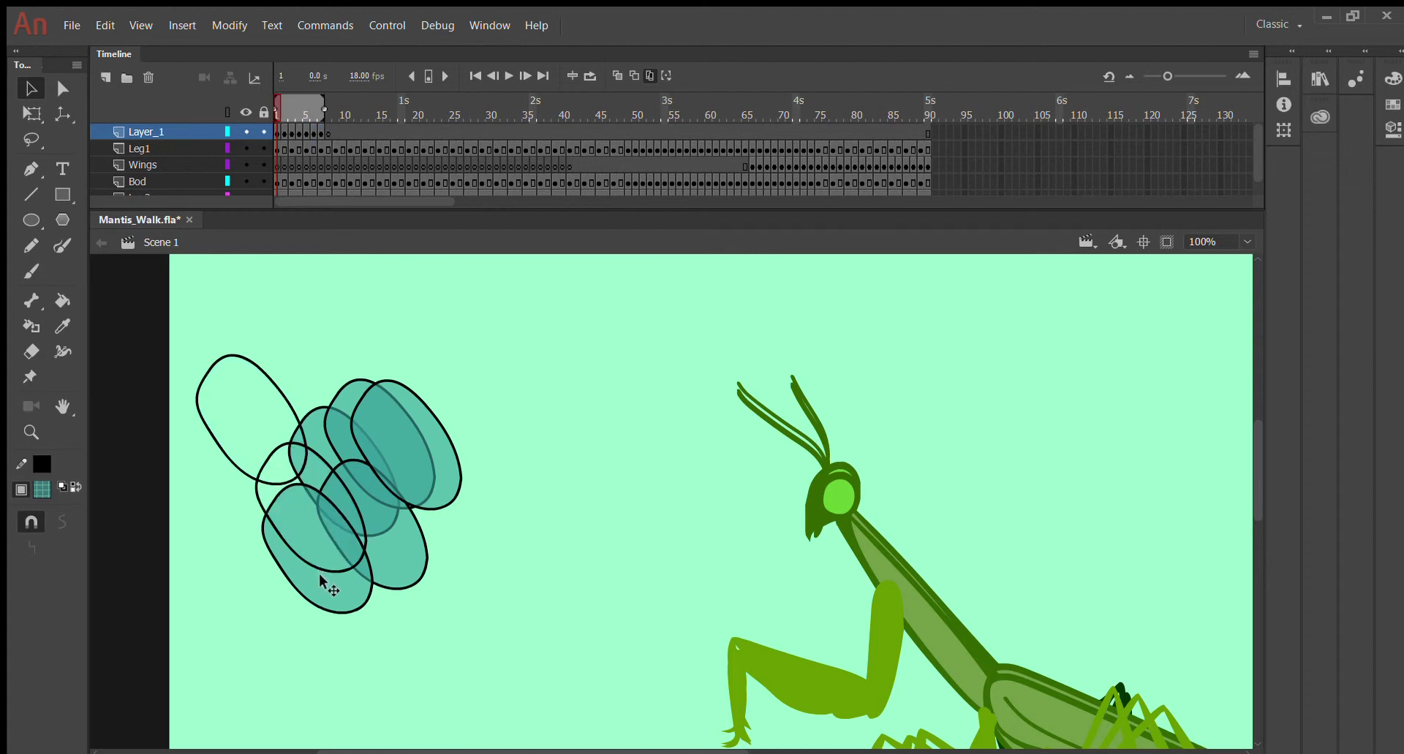
{"action": "left_click", "coordinate": [320, 576]}
{"action": "key", "text": "Delete"}
{"action": "left_click", "coordinate": [373, 505]}
{"action": "key", "text": "Delete"}
{"action": "left_click", "coordinate": [427, 437]}
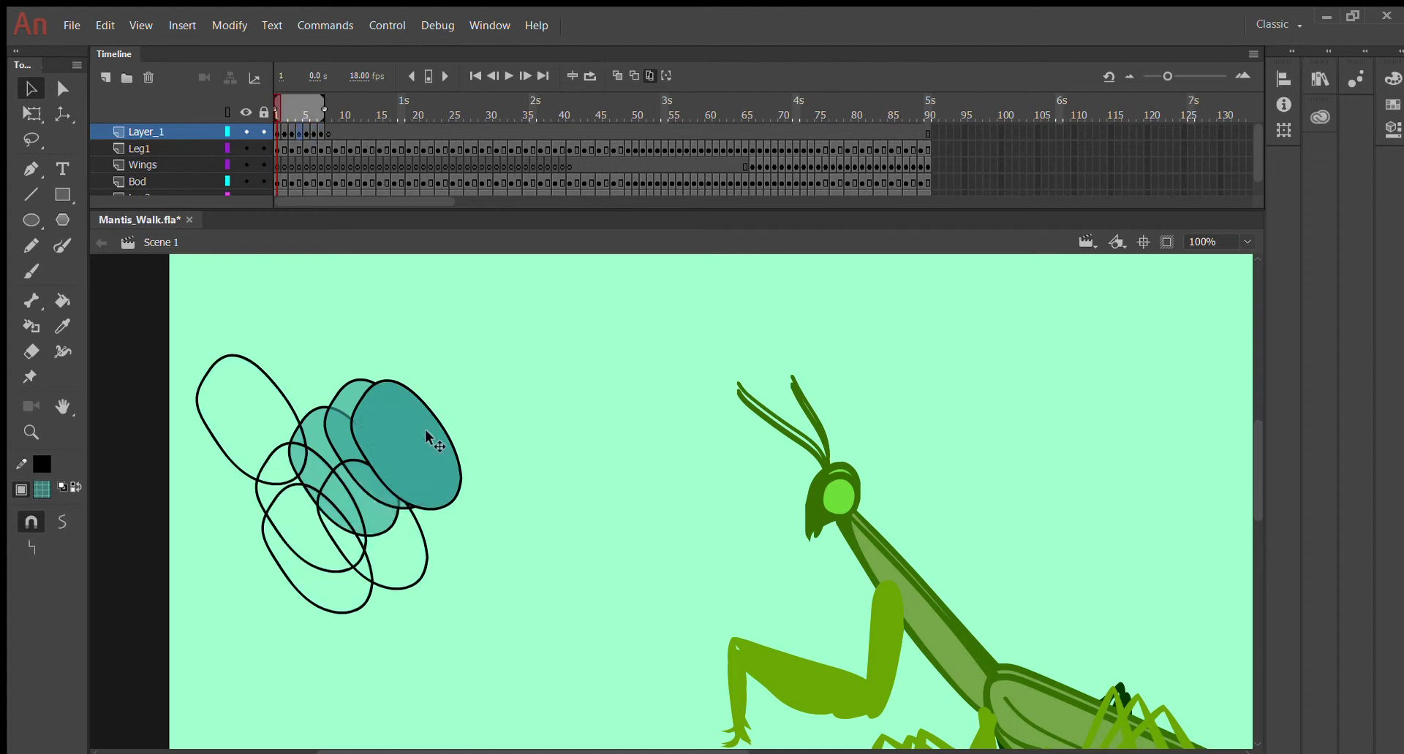
{"action": "key", "text": "Delete"}
{"action": "left_click", "coordinate": [351, 408]}
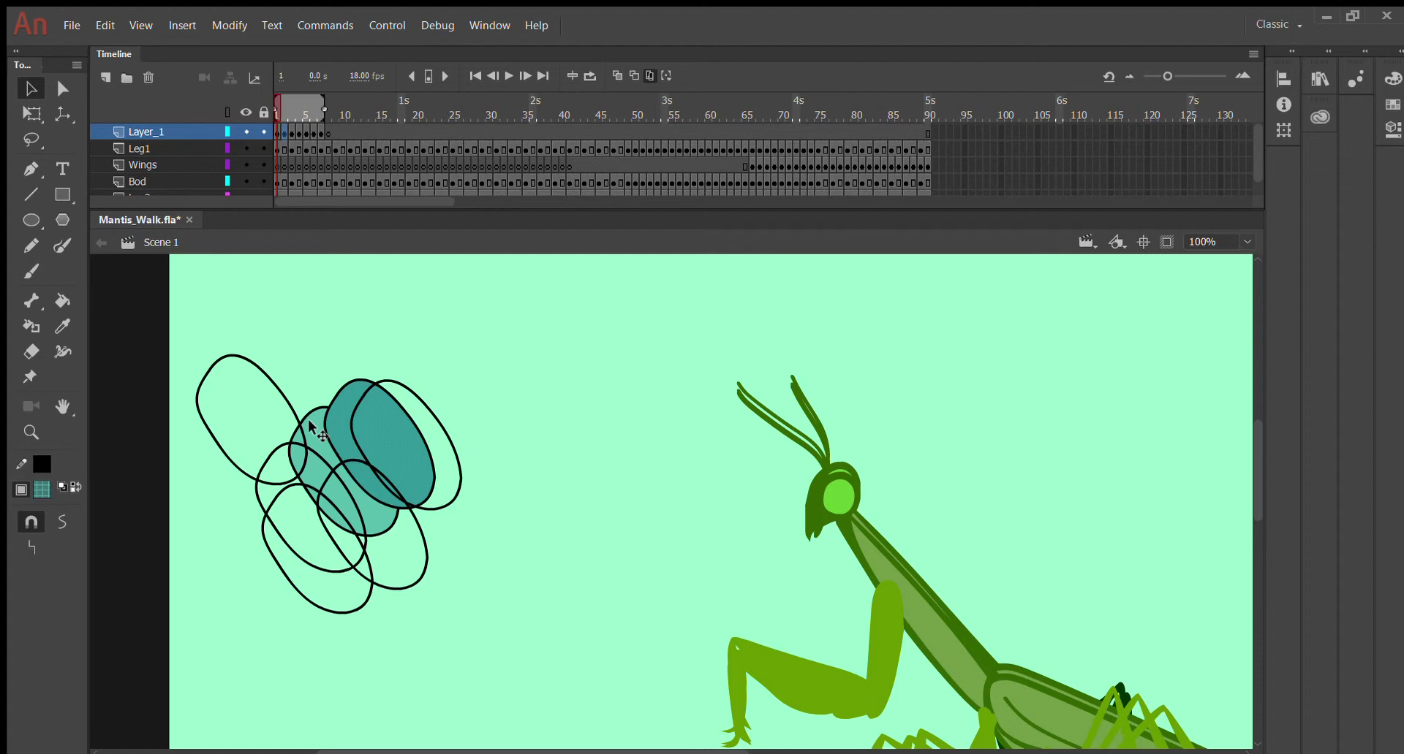
{"action": "key", "text": "Delete"}
{"action": "left_click", "coordinate": [313, 433]}
{"action": "key", "text": "Delete"}
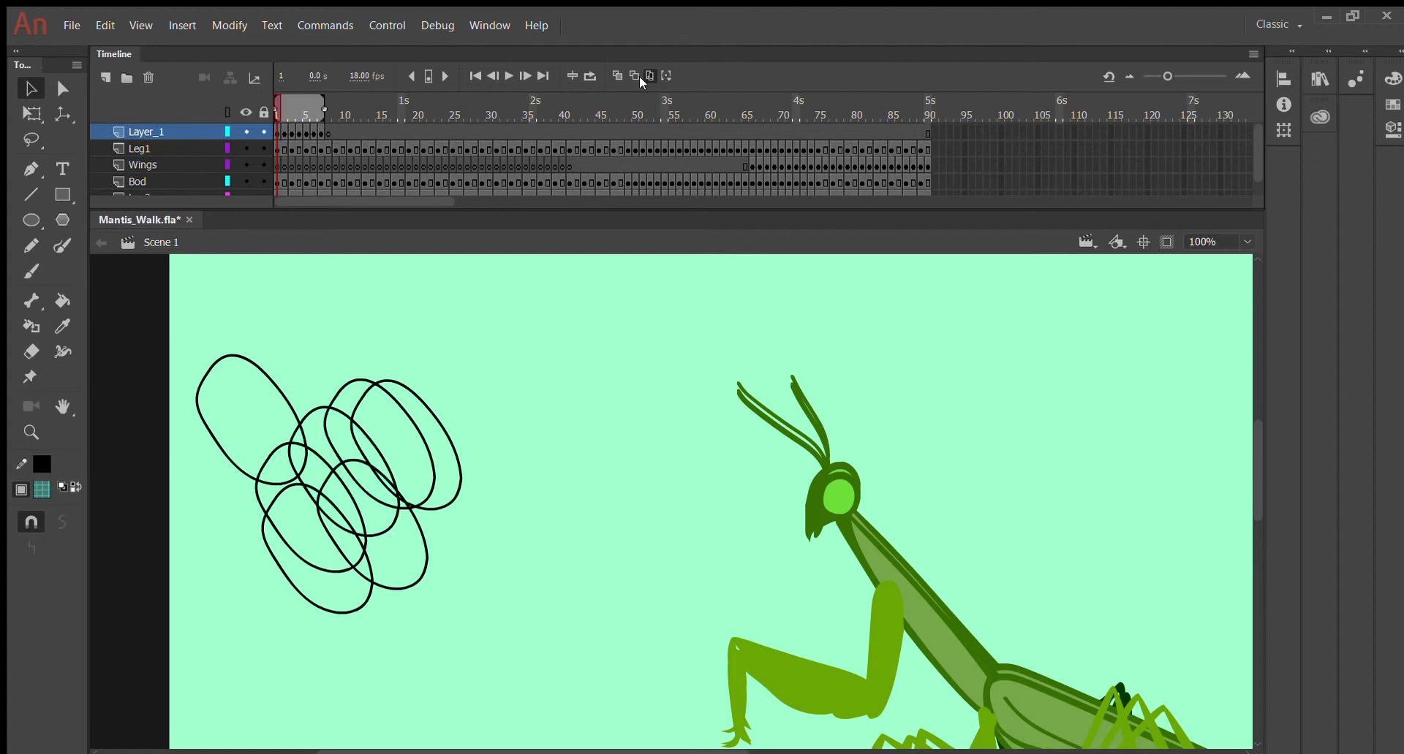
Turn off multi-frame editing and scrub the first frames to check the unfilled oval outlines
{"action": "left_click", "coordinate": [633, 76]}
{"action": "mouse_move", "coordinate": [305, 99]}
{"action": "left_mouse_down"}
{"action": "mouse_move", "coordinate": [319, 98]}
{"action": "mouse_move", "coordinate": [283, 99]}
{"action": "left_mouse_up"}
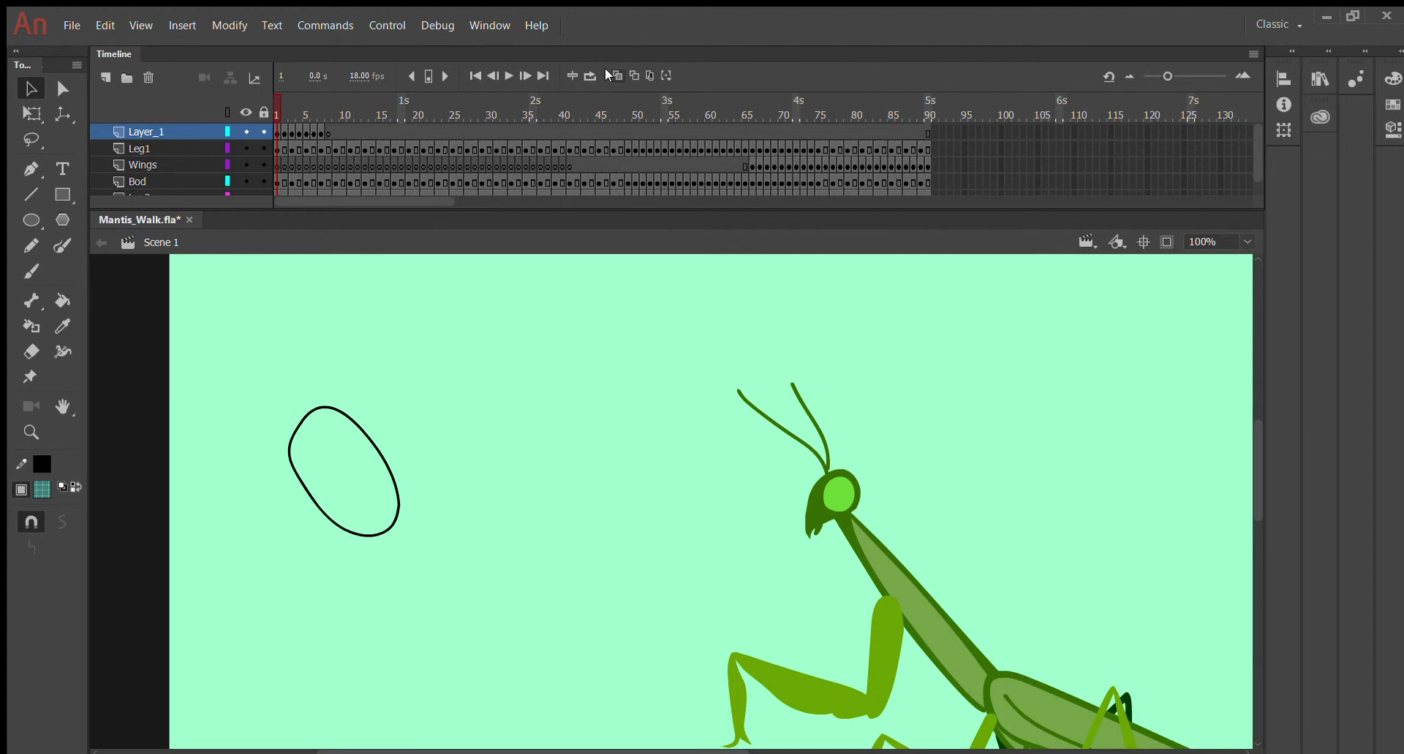
Turn on multi-frame editing and fill all seven ovals with semi-transparent teal one by one using the Paint Bucket
{"action": "left_click", "coordinate": [647, 76]}
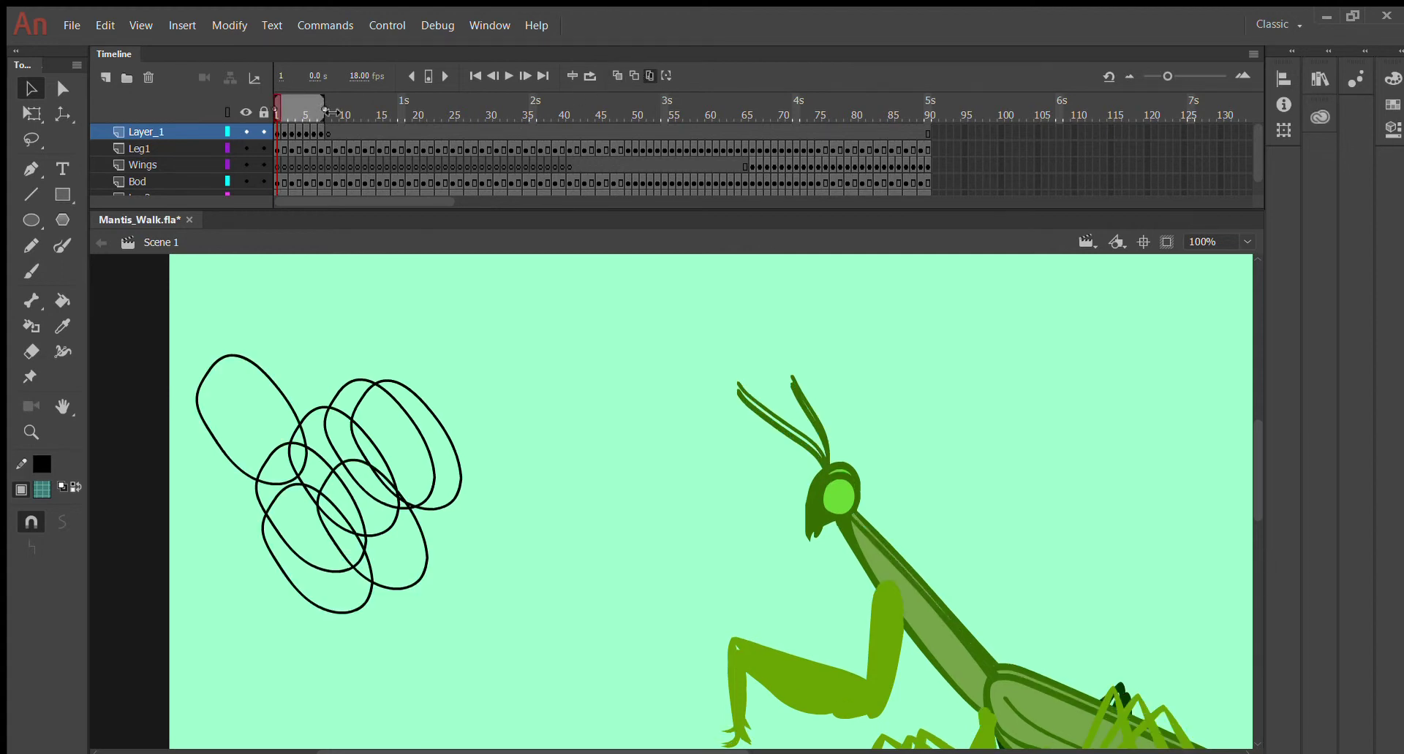
{"action": "left_click", "coordinate": [64, 293]}
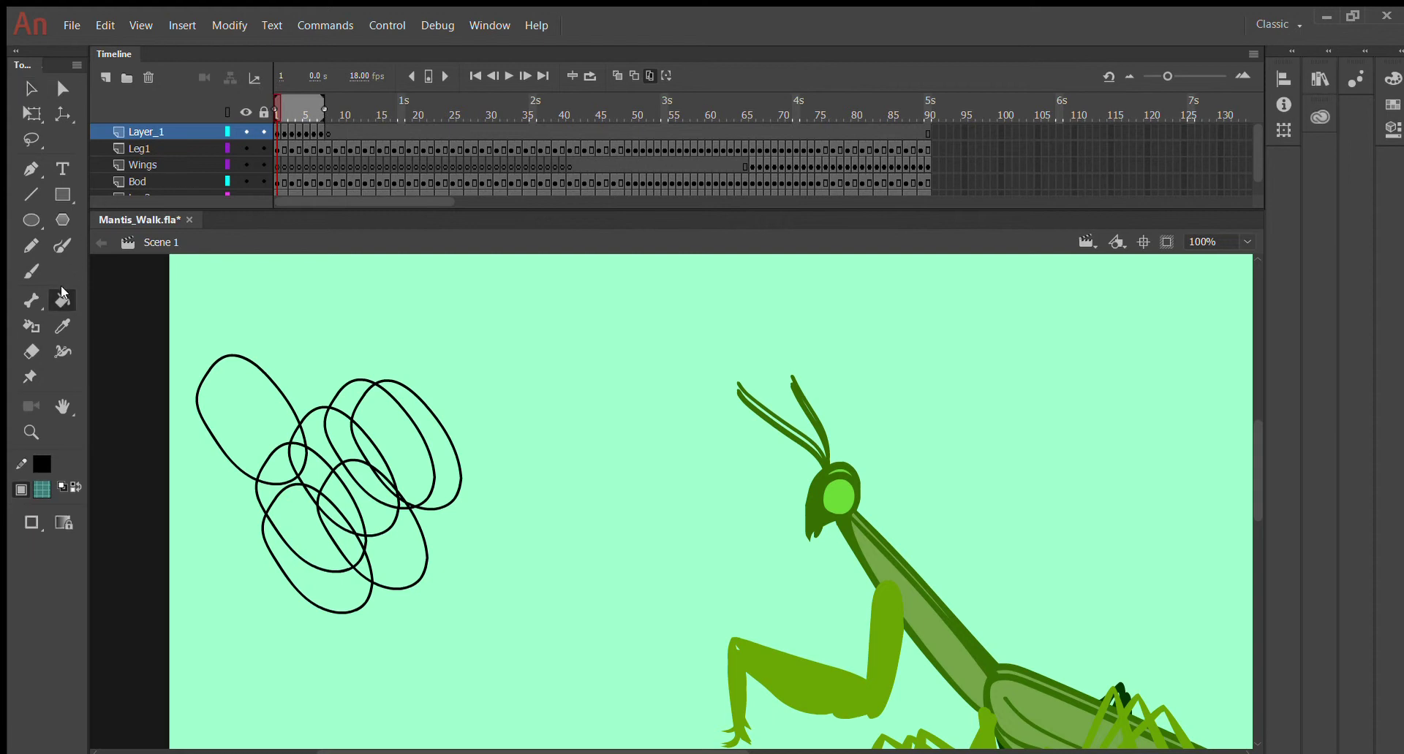
{"action": "left_click", "coordinate": [257, 409]}
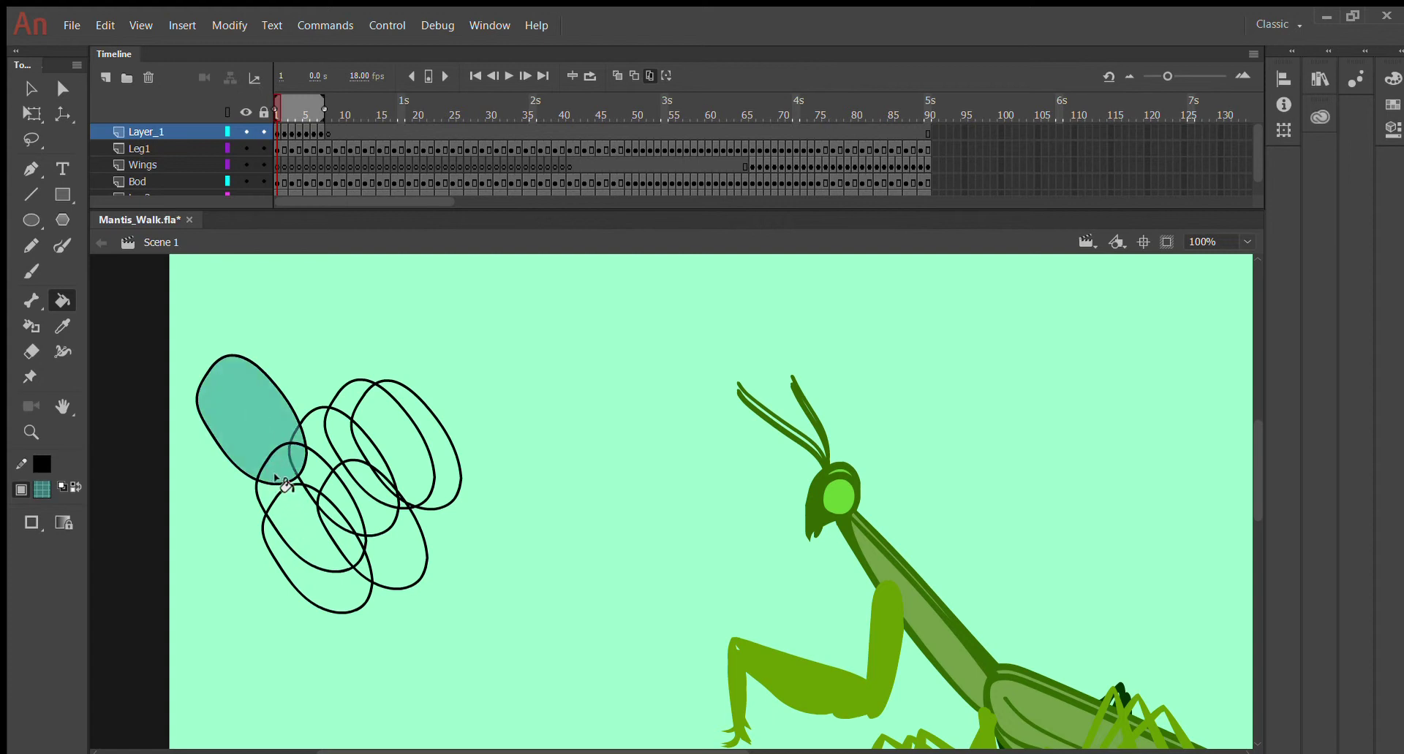
{"action": "left_click", "coordinate": [331, 441]}
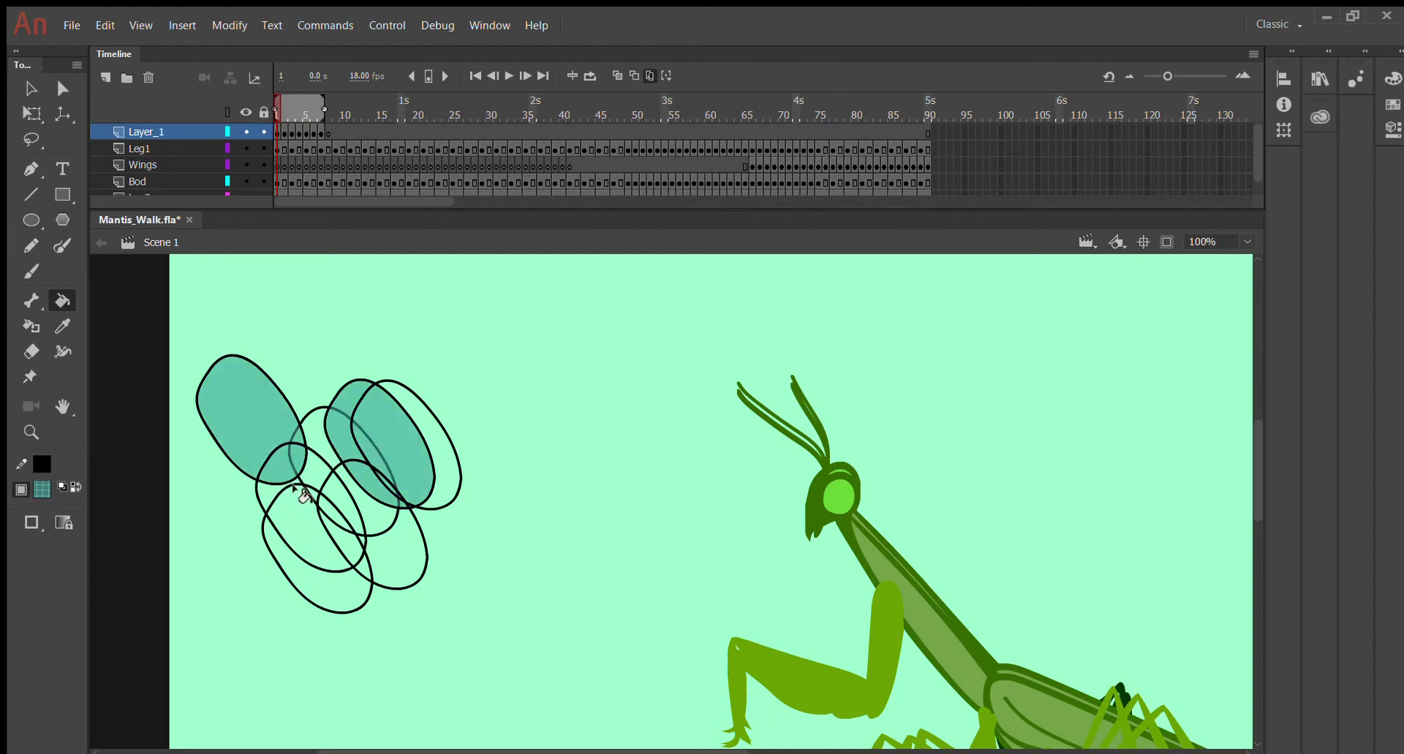
{"action": "left_click", "coordinate": [300, 491]}
{"action": "left_click", "coordinate": [319, 416]}
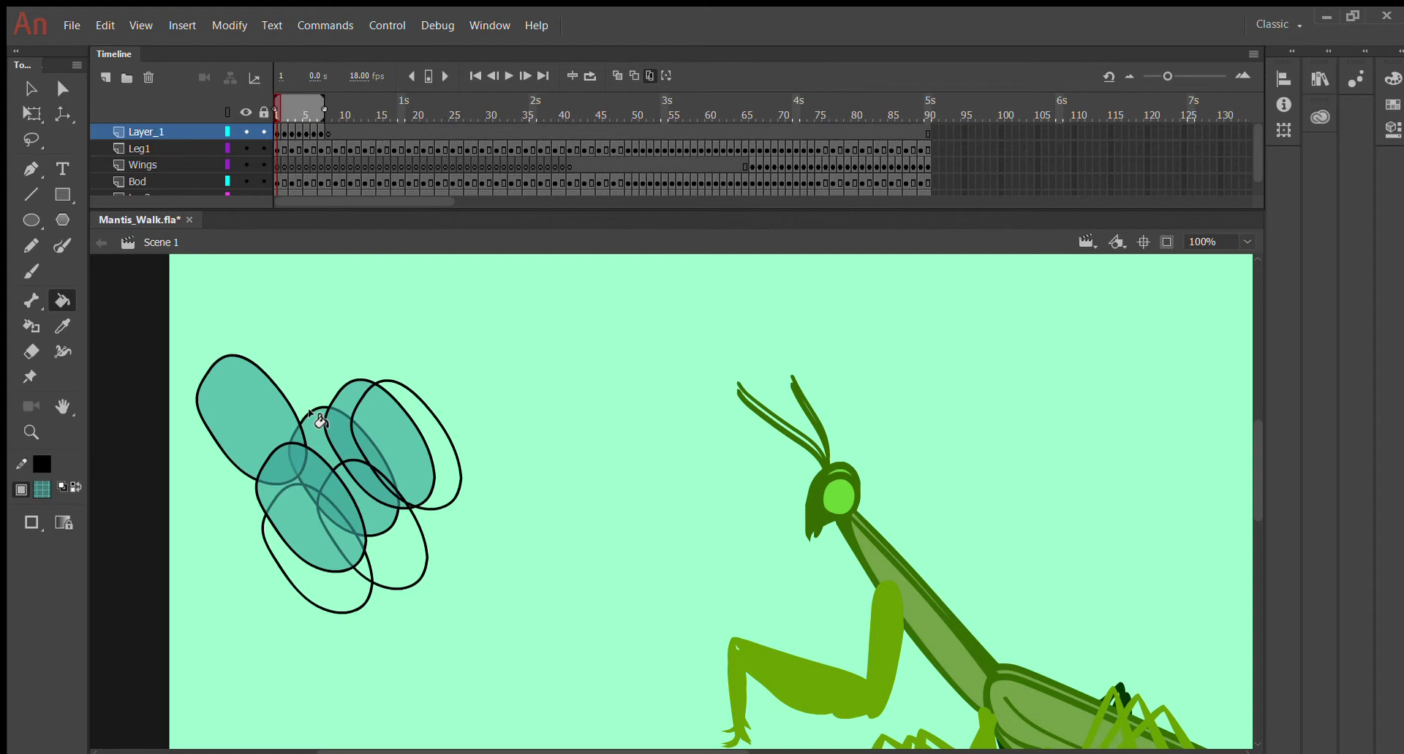
{"action": "left_click", "coordinate": [342, 594]}
{"action": "left_click", "coordinate": [389, 562]}
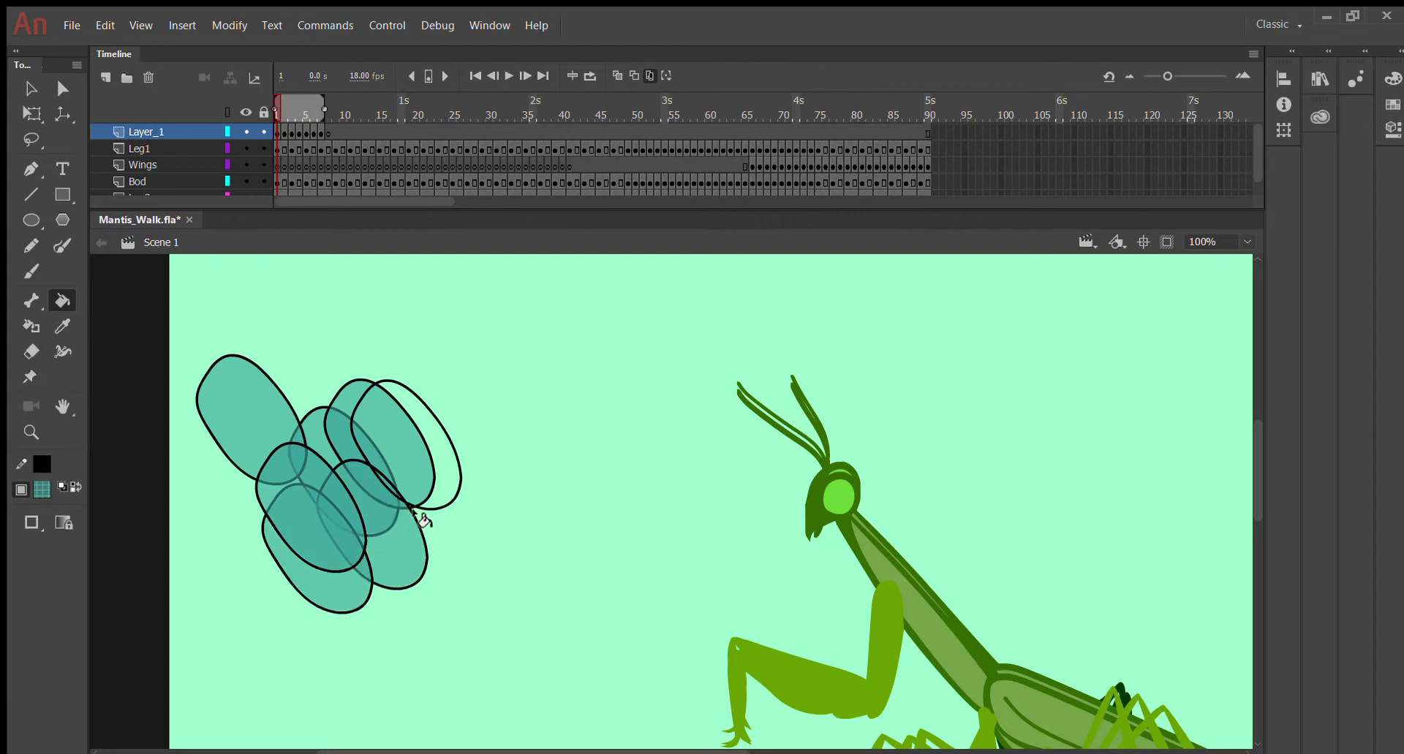
{"action": "left_click", "coordinate": [435, 427]}
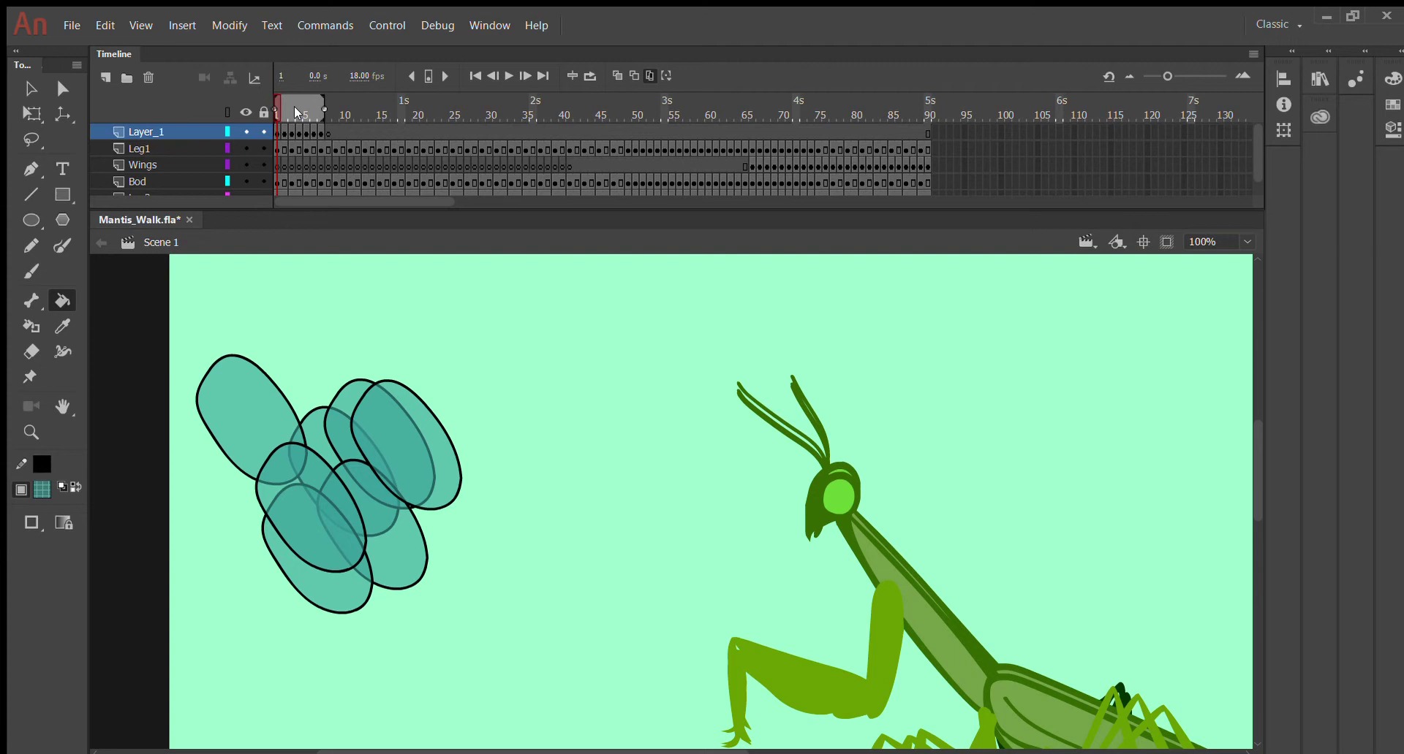
Scrub through the first frames with multi-frame editing on to check the filled ovals, and return to frame 1
{"action": "left_click_drag", "start_coordinate": [295, 109], "coordinate": [266, 98]}
{"action": "left_click_drag", "start_coordinate": [329, 109], "coordinate": [230, 95]}
{"action": "left_click", "coordinate": [304, 102]}
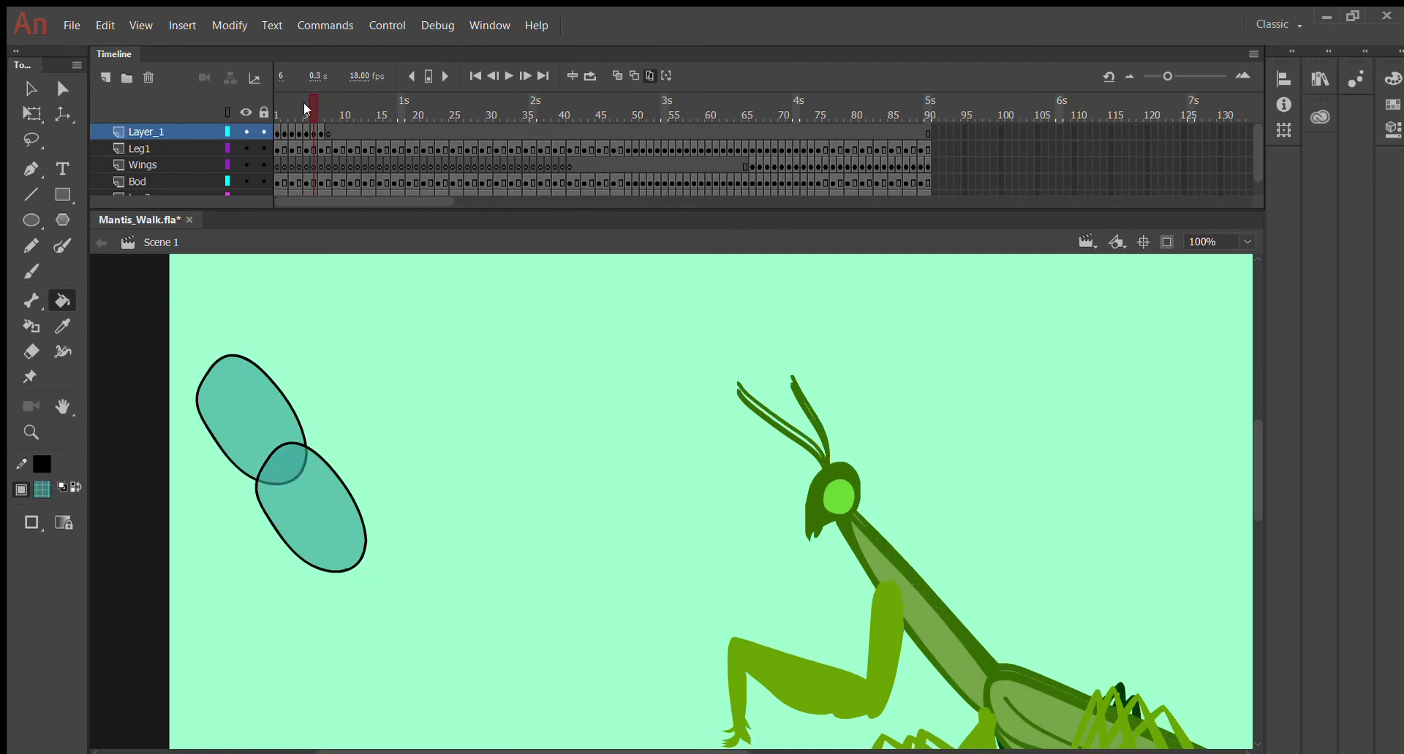
{"action": "left_click_drag", "start_coordinate": [306, 108], "coordinate": [244, 93]}
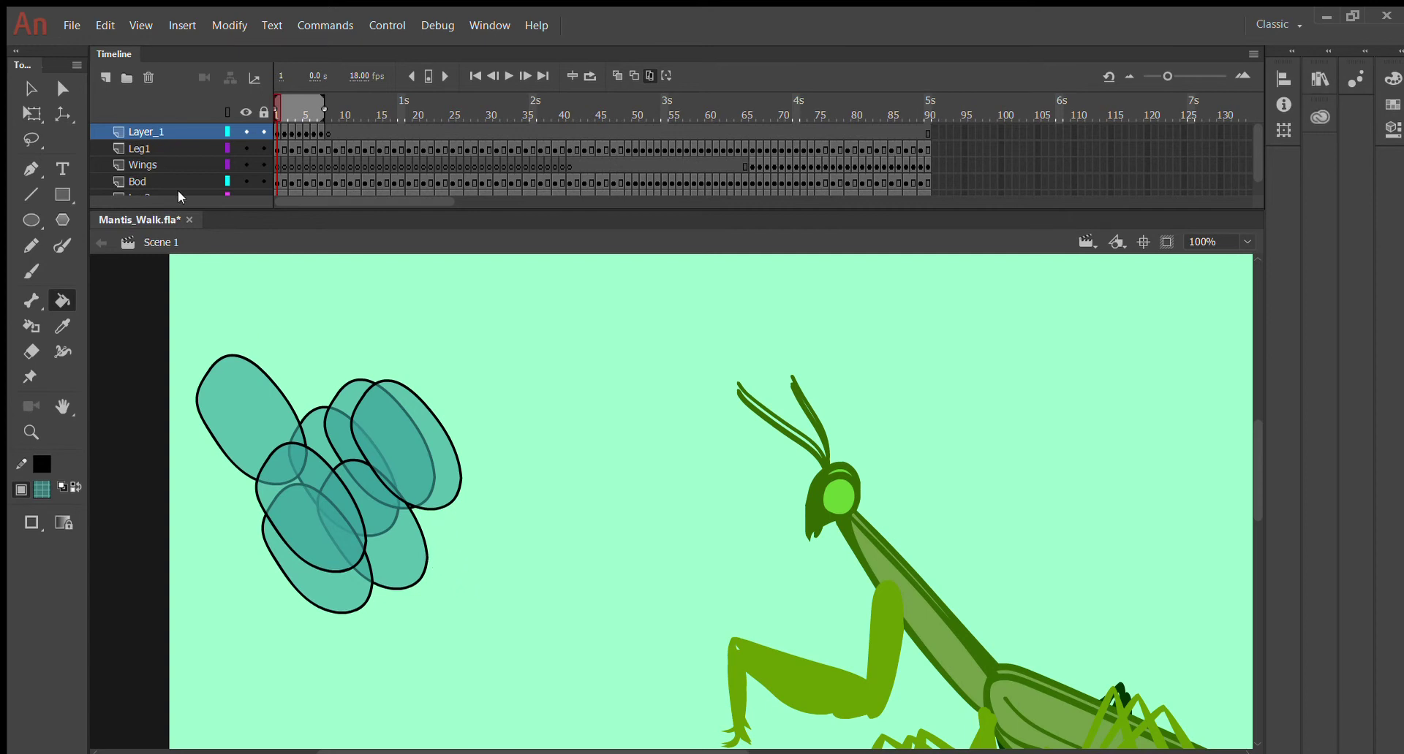
{"action": "mouse_move", "coordinate": [291, 96]}
{"action": "left_mouse_down"}
{"action": "mouse_move", "coordinate": [329, 97]}
{"action": "mouse_move", "coordinate": [278, 96]}
{"action": "left_mouse_up"}
Turn off multi-frame editing and scrub the first frames to check each oval's teal fill, ending on frame 1
{"action": "left_click", "coordinate": [646, 73]}
{"action": "left_click", "coordinate": [646, 73]}
{"action": "left_click", "coordinate": [647, 74]}
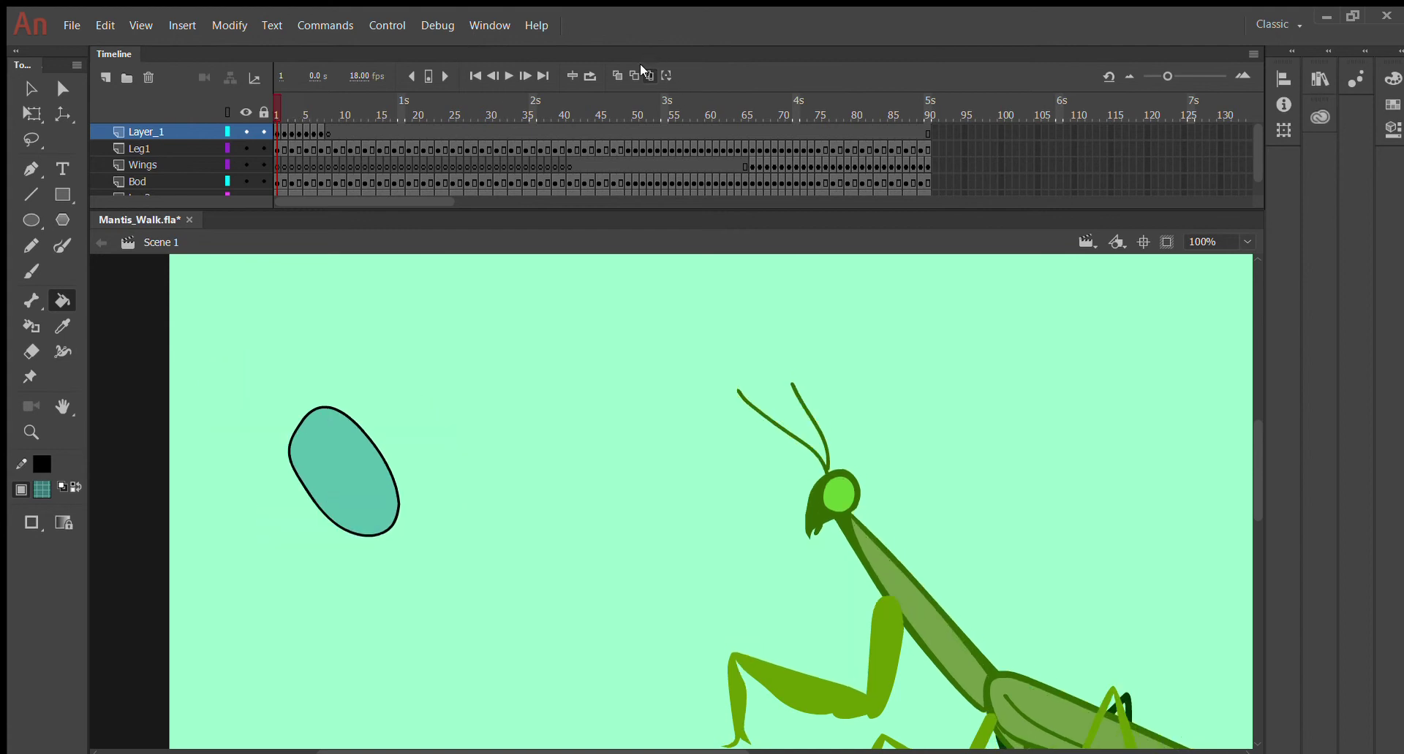
{"action": "left_click_drag", "start_coordinate": [280, 103], "coordinate": [83, 142]}
Select the filled oval and its outline in frame 1 with the Selection tool, and deselect them
{"action": "left_click", "coordinate": [30, 87]}
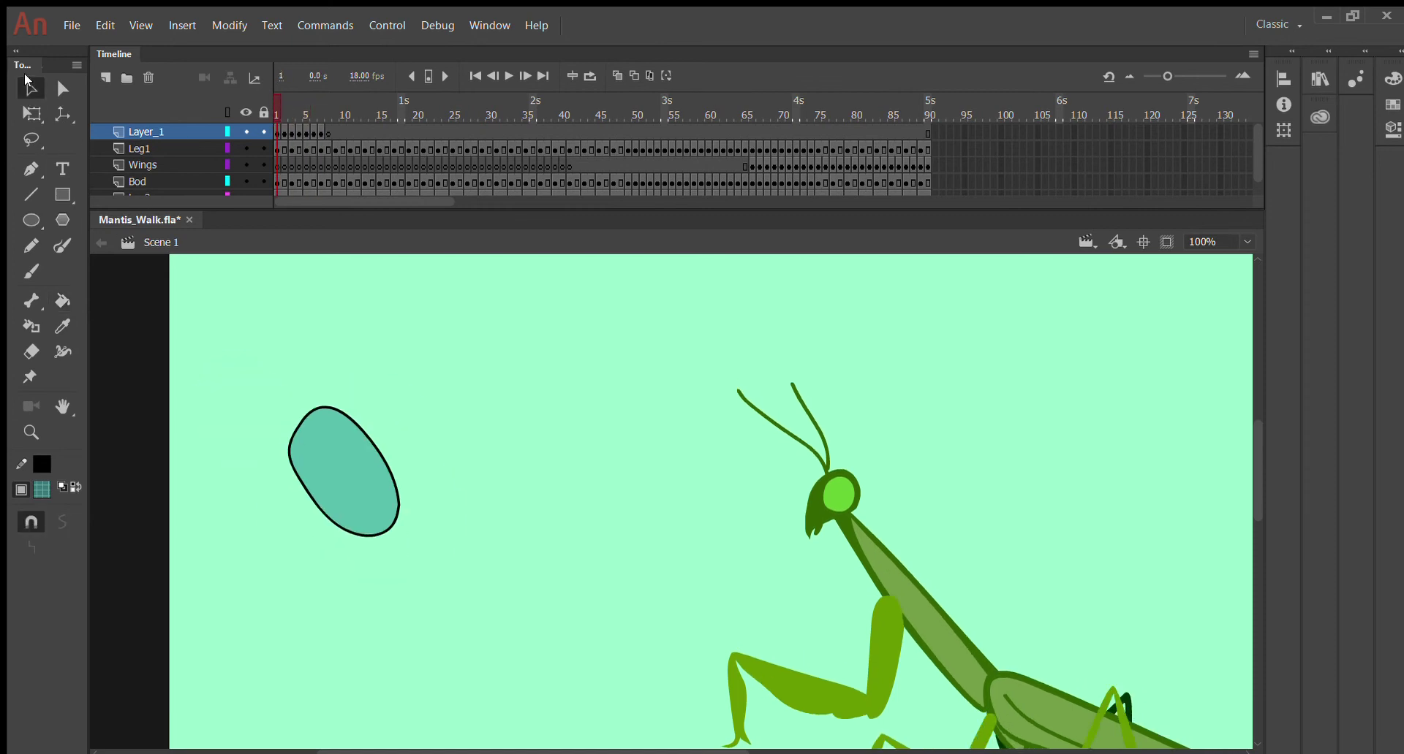
{"action": "left_click_drag", "start_coordinate": [200, 334], "coordinate": [441, 579]}
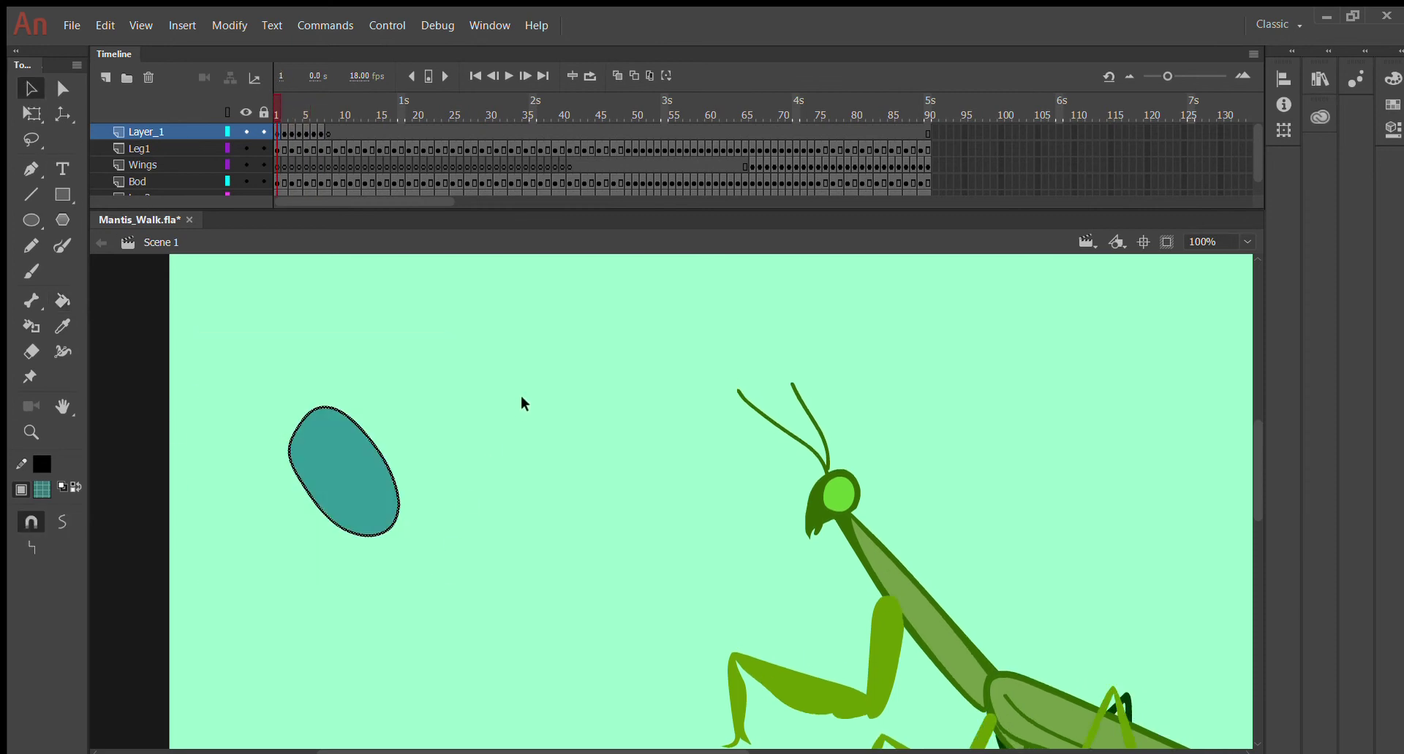
{"action": "left_click", "coordinate": [522, 396]}
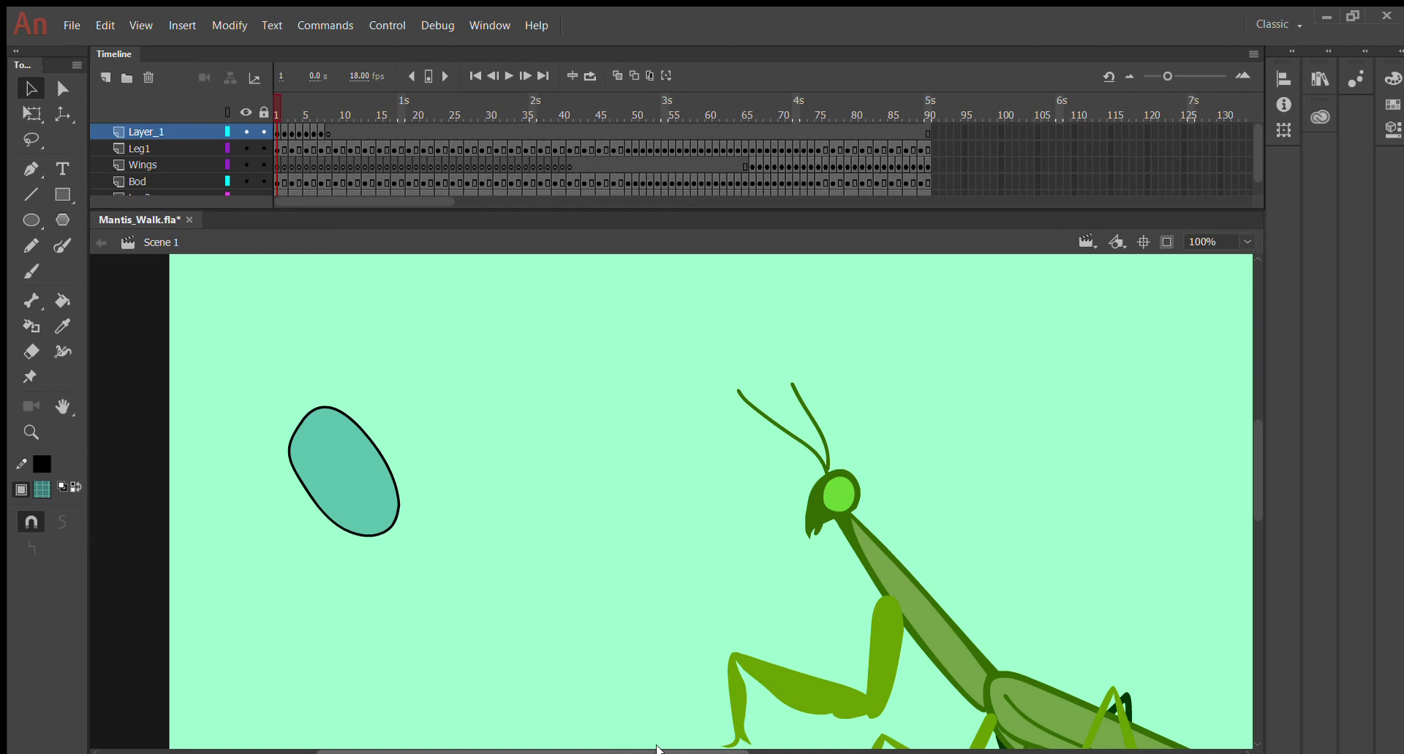
{"action": "left_click_drag", "start_coordinate": [662, 751], "coordinate": [849, 751]}
{"action": "scroll", "coordinate": [568, 470], "scroll_direction": "down", "scroll_amount": 3}
{"action": "scroll", "coordinate": [572, 479], "scroll_direction": "up", "scroll_amount": 2}
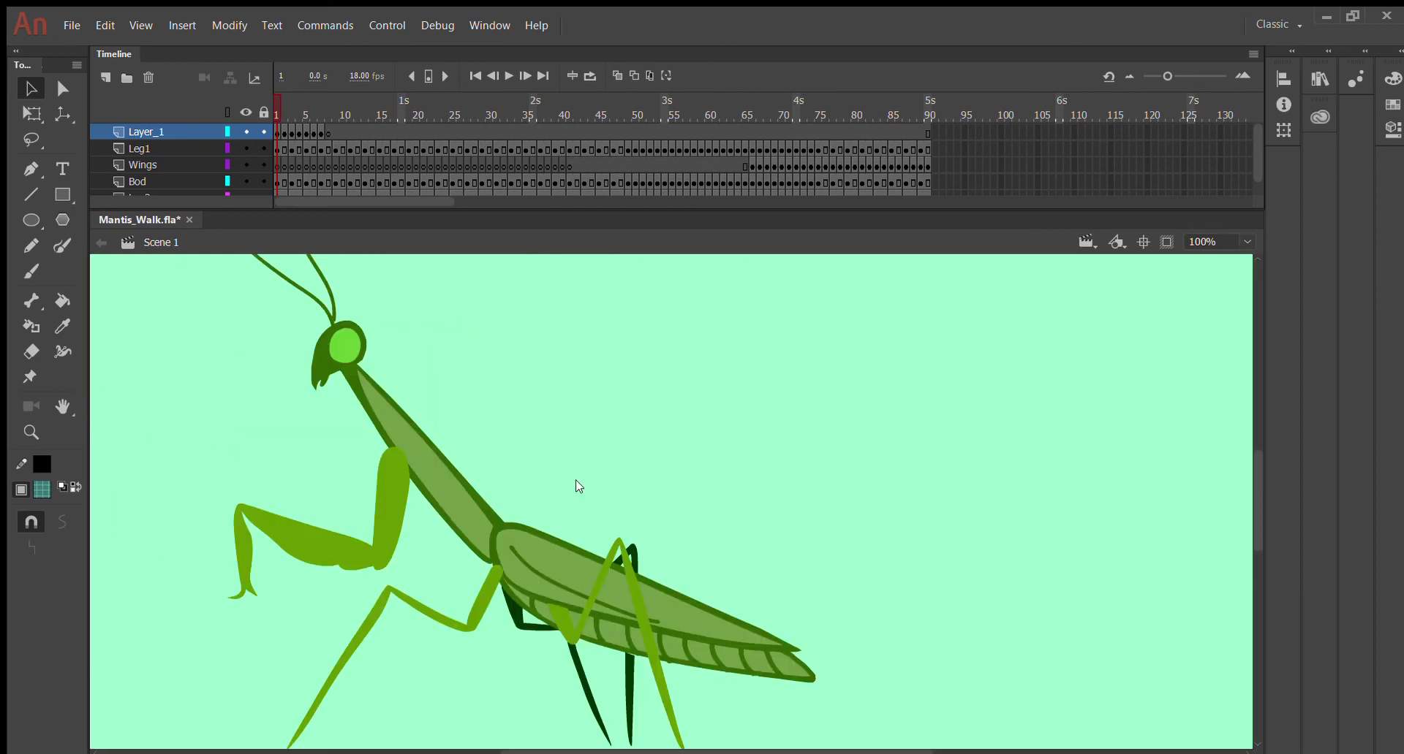
{"action": "left_click_drag", "start_coordinate": [707, 751], "coordinate": [550, 710]}
{"action": "scroll", "coordinate": [723, 329], "scroll_direction": "up", "scroll_amount": 2}
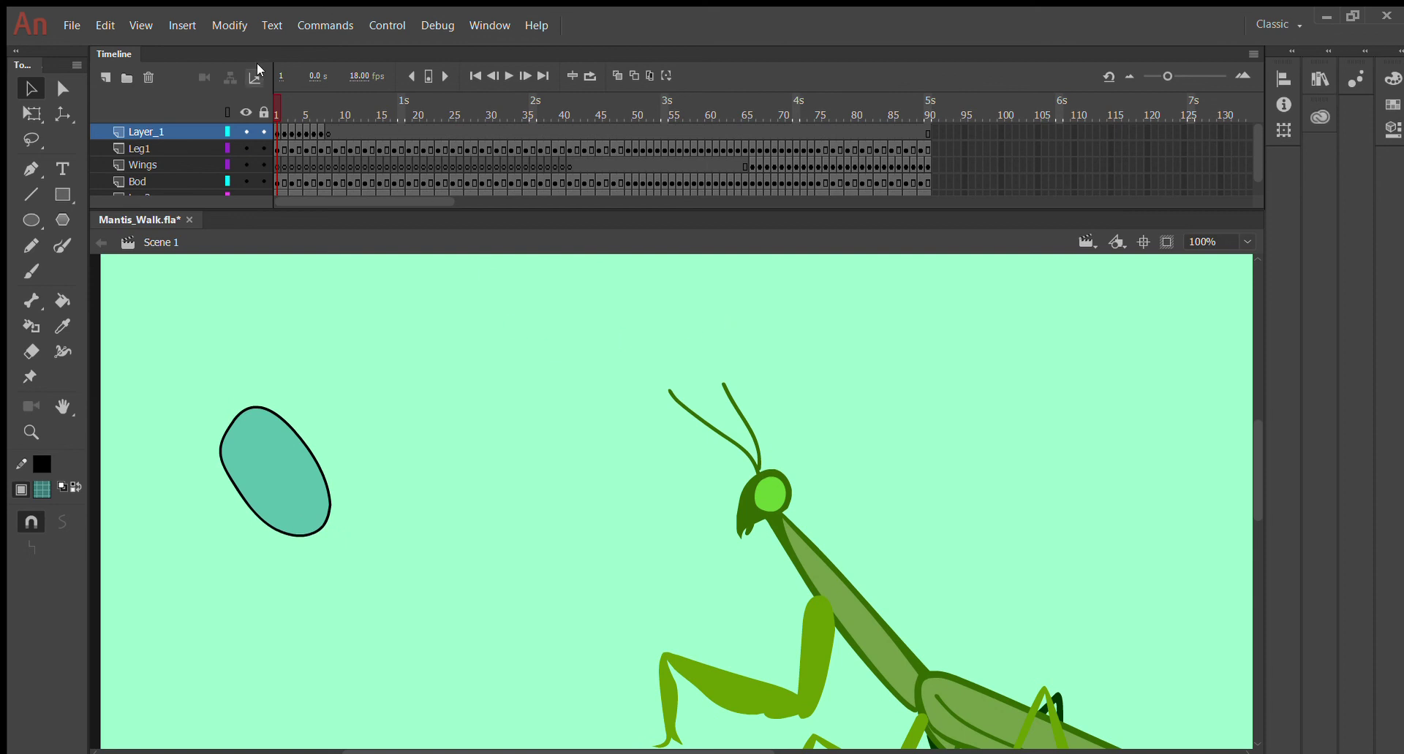